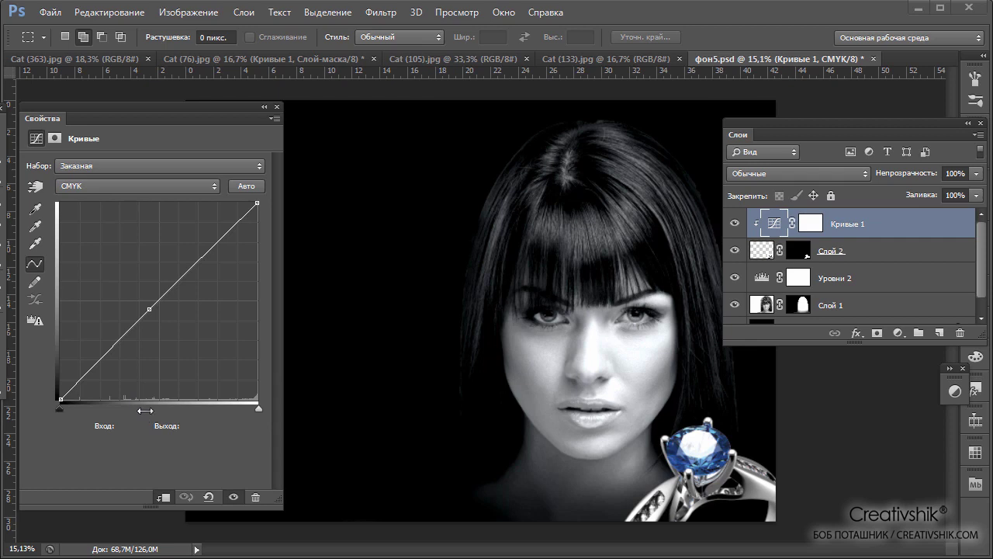
left_click_drag(149, 309, 208, 251)
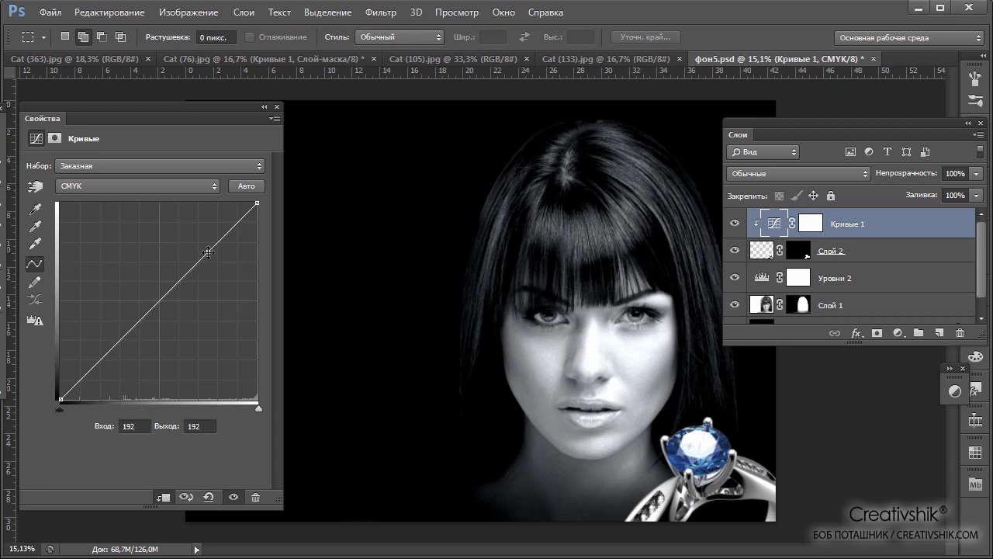
mouse_move(207, 251)
left_mouse_down()
mouse_move(161, 247)
mouse_move(216, 298)
mouse_move(192, 268)
mouse_move(196, 239)
left_mouse_up()
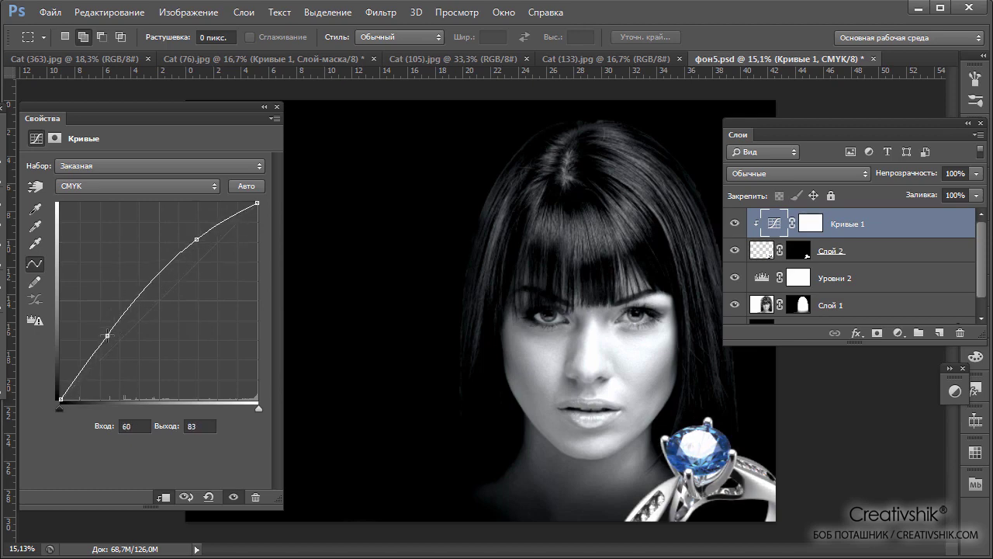
left_click_drag(148, 284, 149, 364)
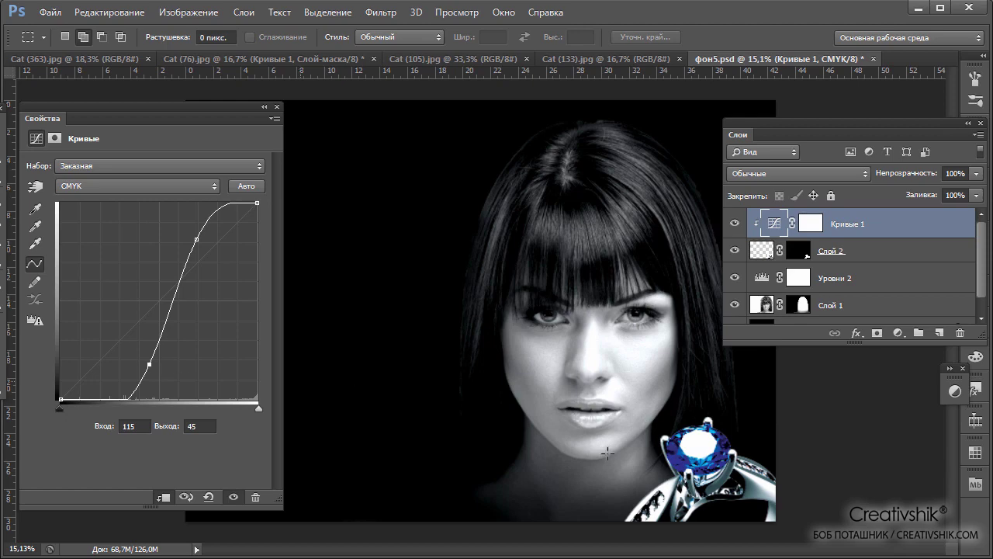
key("ctrl+z")
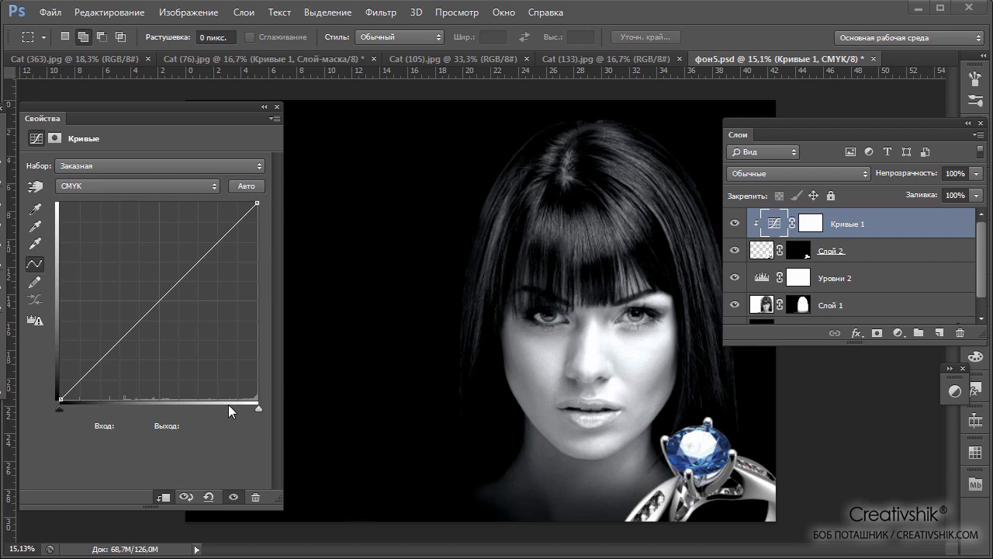
Add a midpoint to the ring's curve and raise it to brighten the ring
left_click(159, 301)
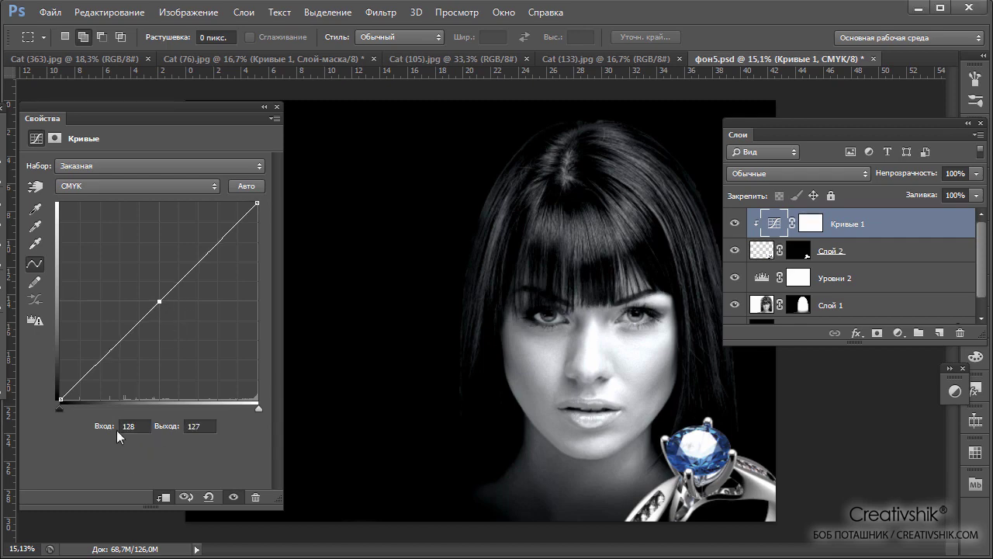
key("Up")
left_click_drag(159, 300, 159, 275)
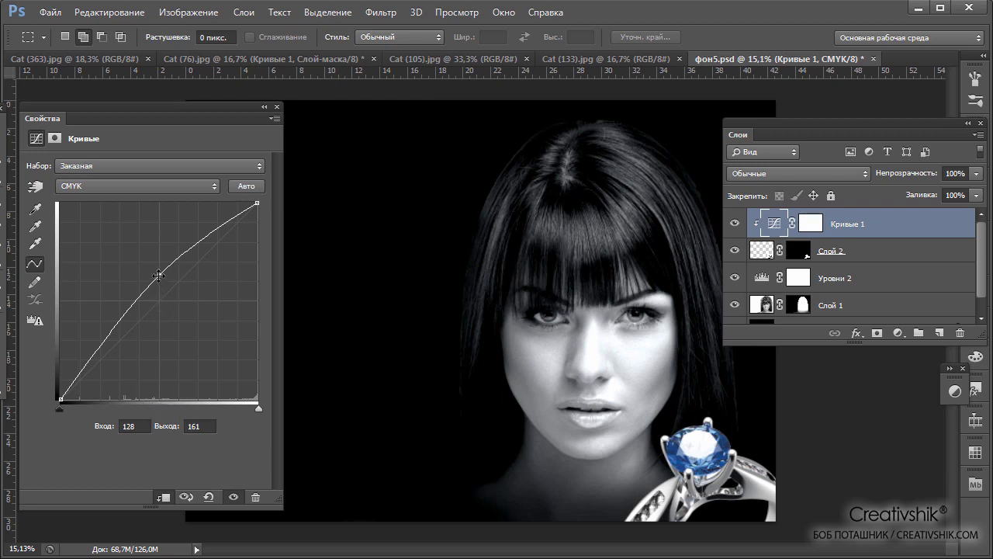
left_click_drag(158, 275, 160, 250)
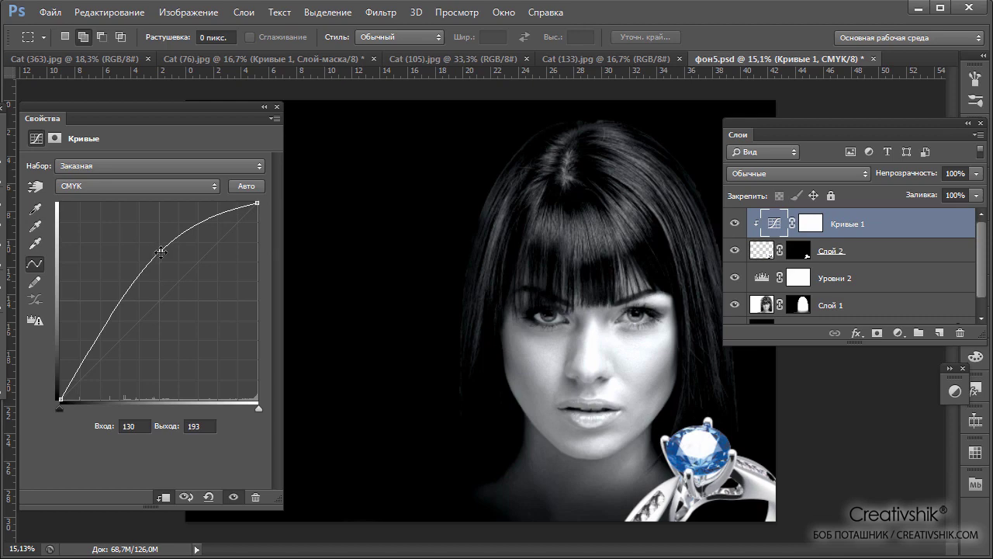
Pull the midpoint below the diagonal to darken the ring instead
left_click_drag(160, 251, 169, 326)
mouse_move(168, 326)
left_mouse_down()
mouse_move(139, 342)
mouse_move(139, 358)
mouse_move(160, 361)
left_mouse_up()
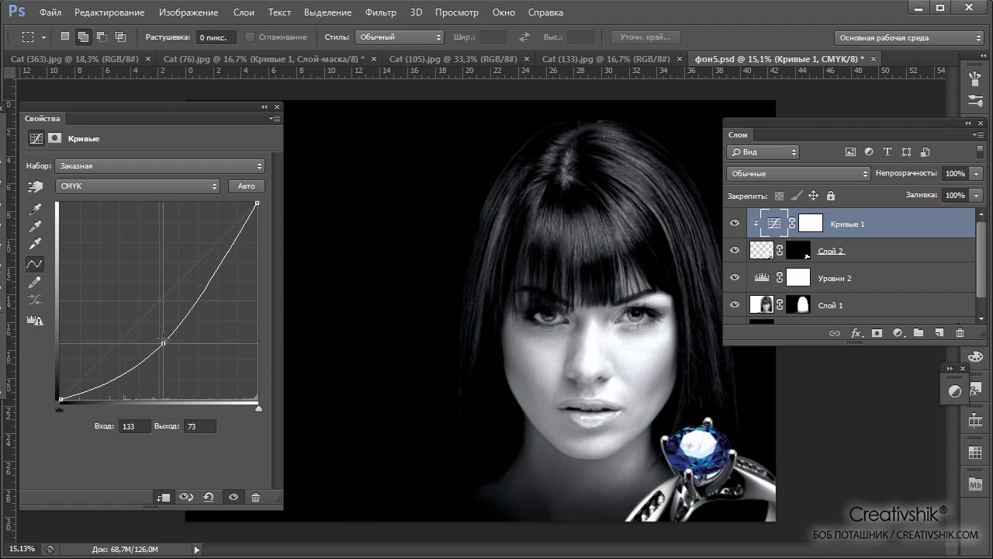
left_click_drag(160, 361, 154, 307)
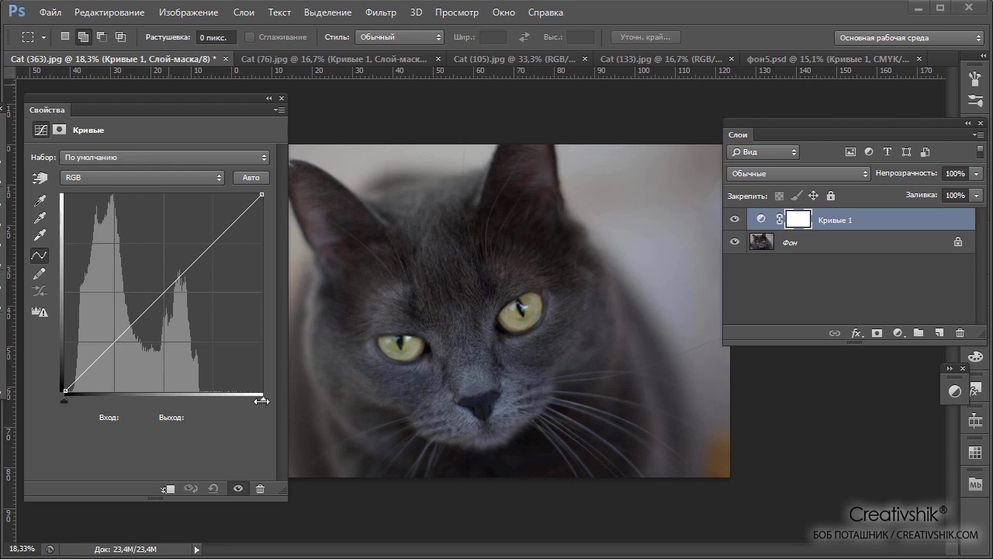
Pull the curve's white point in to about 174 and nudge the black point to input 12
left_click(263, 401)
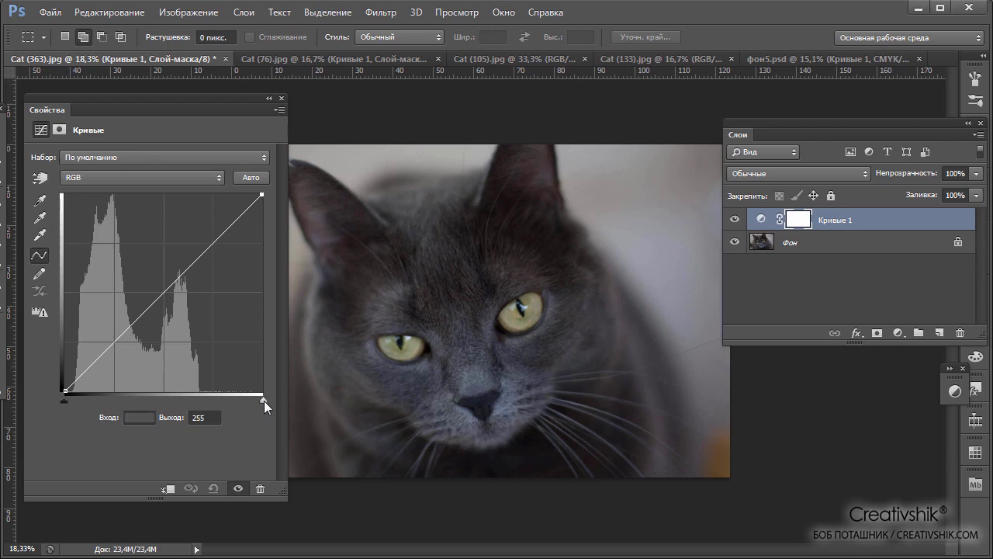
left_click_drag(264, 401, 199, 395)
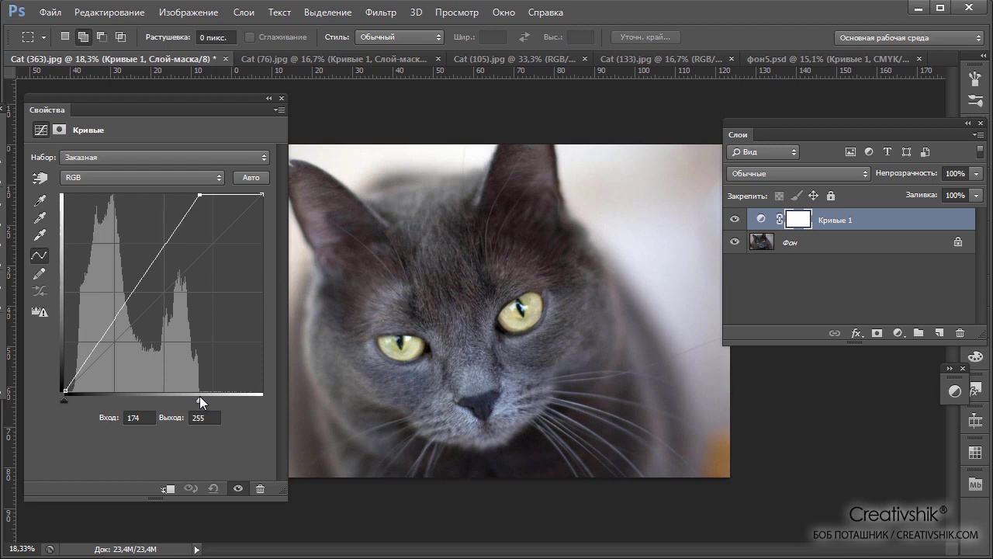
mouse_move(199, 396)
left_mouse_down()
mouse_move(243, 395)
mouse_move(199, 395)
left_mouse_up()
left_click_drag(65, 390, 73, 401)
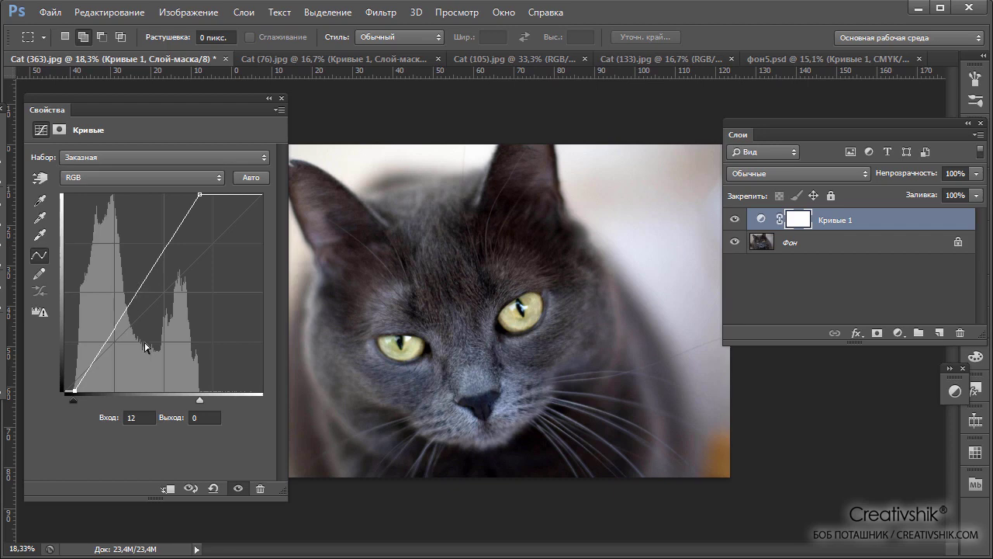
Add a midtone curve point and raise it to Input 95, Output 147
left_click(138, 287)
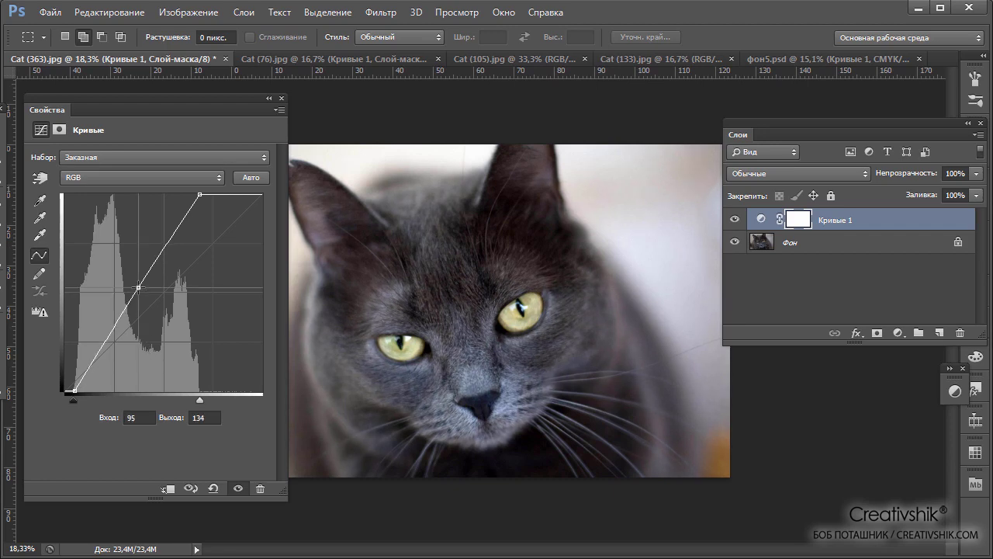
left_click_drag(138, 287, 137, 276)
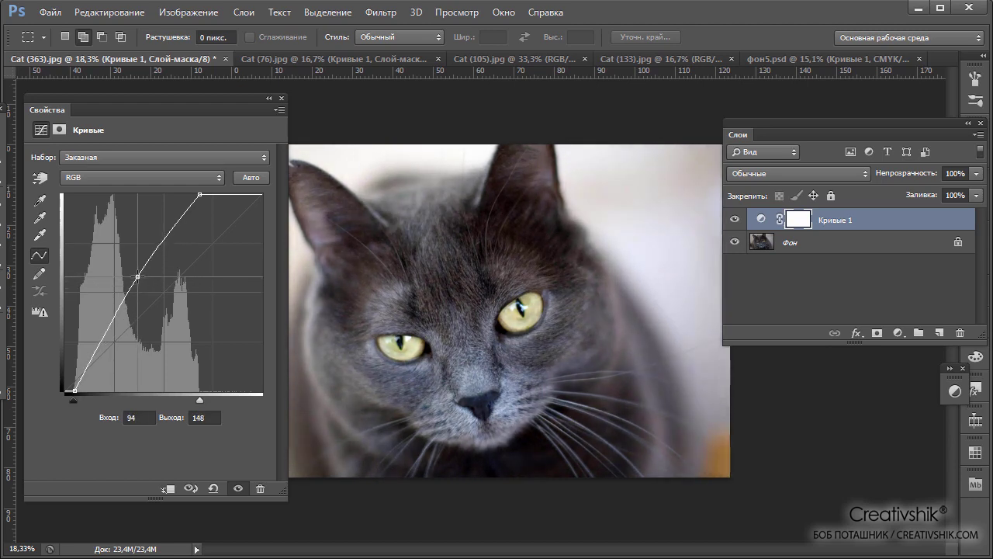
left_click_drag(137, 276, 138, 277)
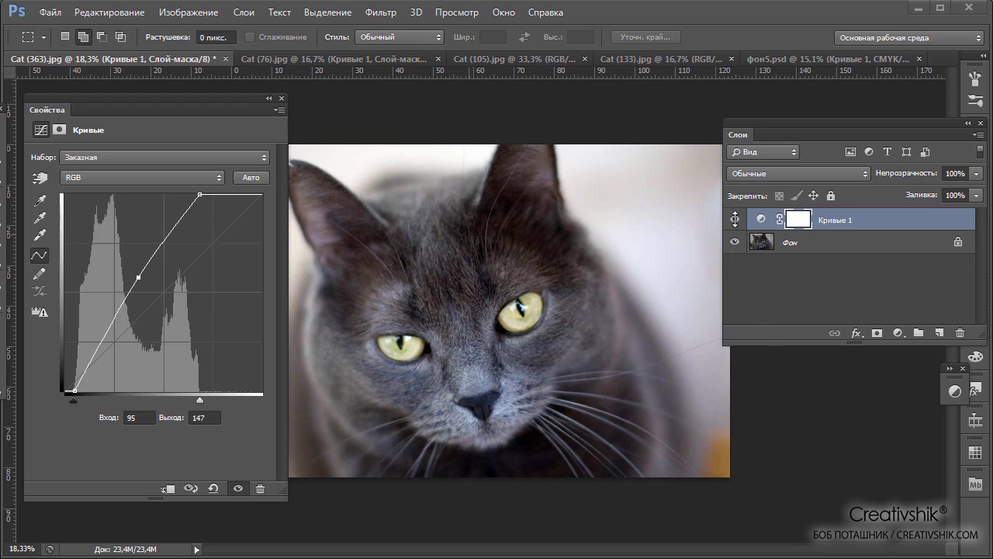
Toggle the Кривые 1 layer visibility off and on to compare before and after
left_click(735, 220)
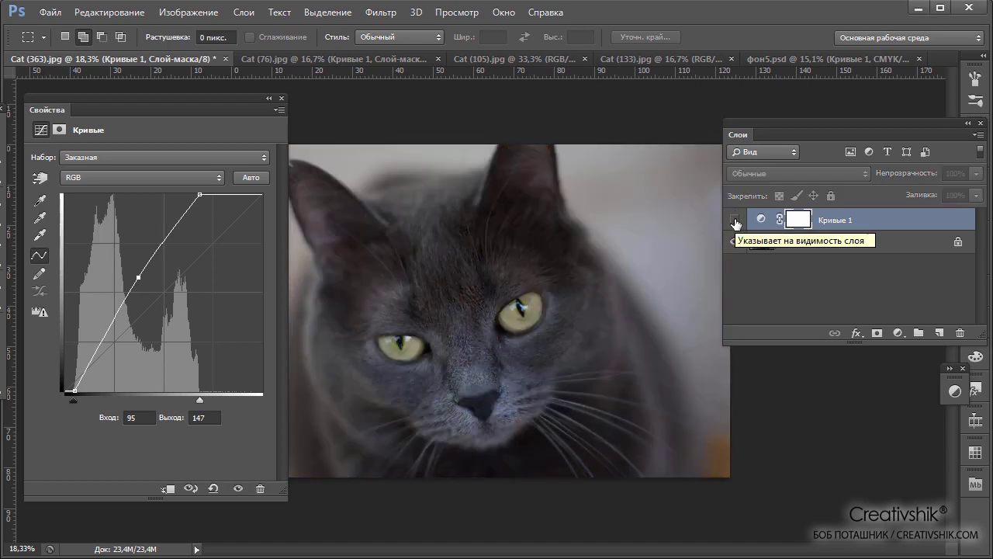
left_click(735, 220)
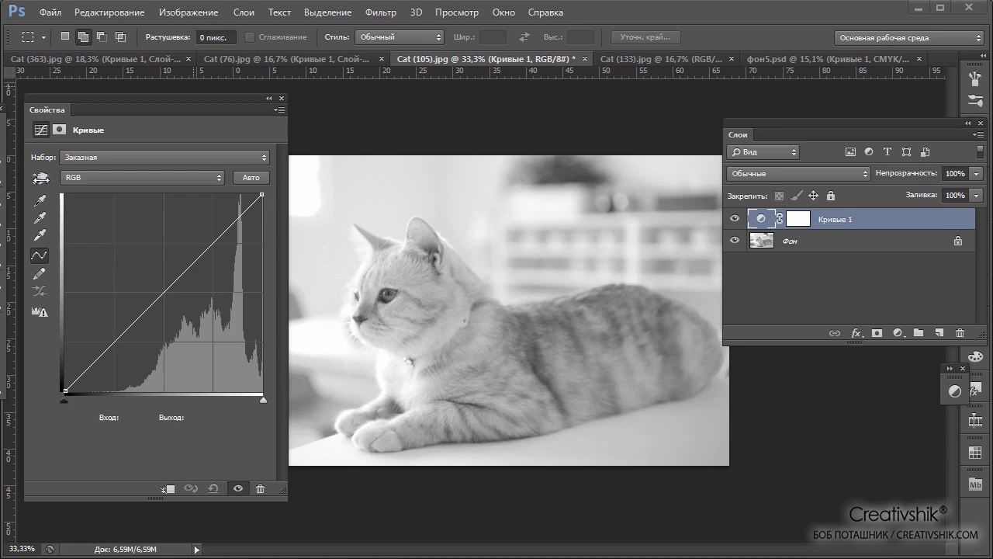
Switch Curves to the targeted adjustment (hand) tool for on-image editing
left_click(41, 179)
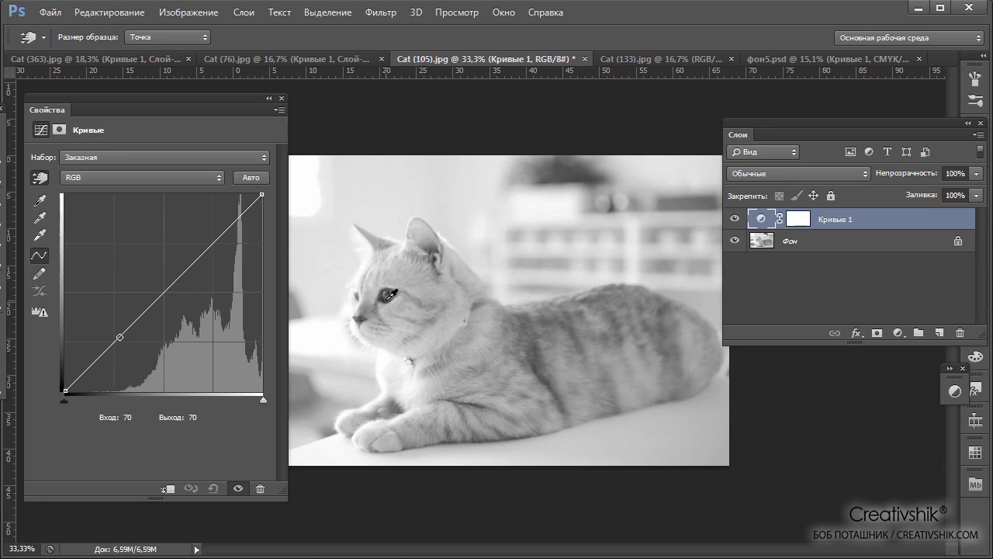
Add a curve point at input 70 and lower it to output 31 with Down arrow nudges
left_click(391, 295)
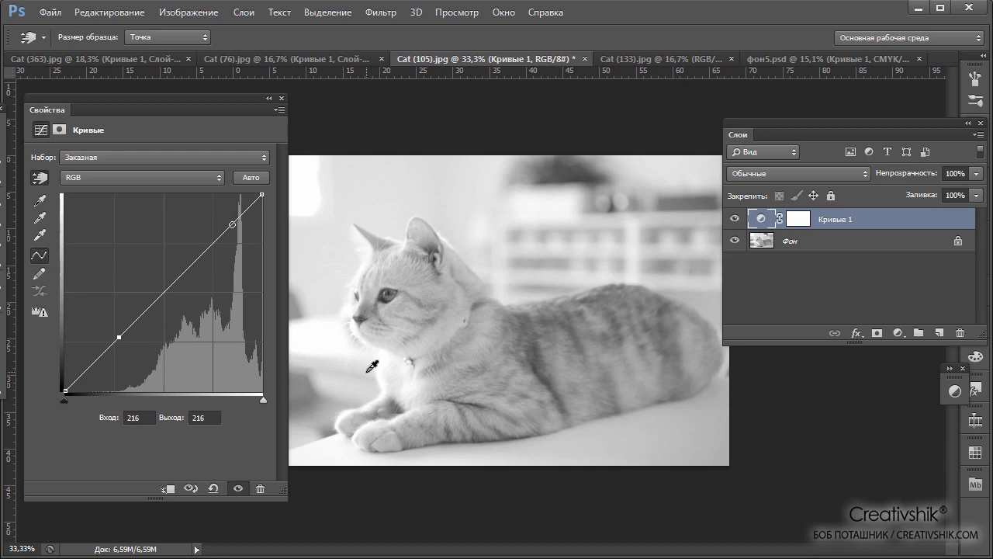
key("Down")
key("Down")
key("Down")
key("Down")
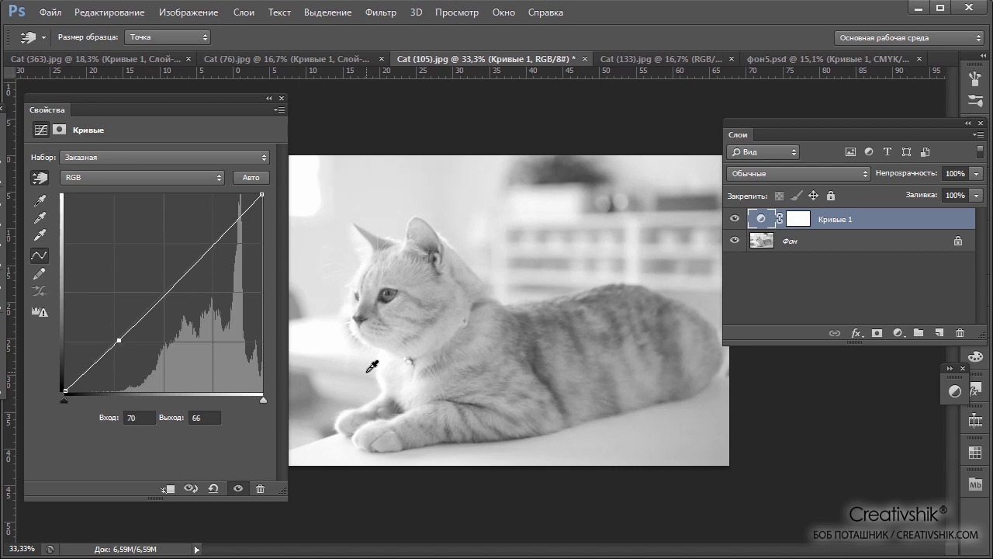
key("Down")
key("Down")
key("Down")
key("Down")
key("Down")
key("Down")
key("Down")
key("Down")
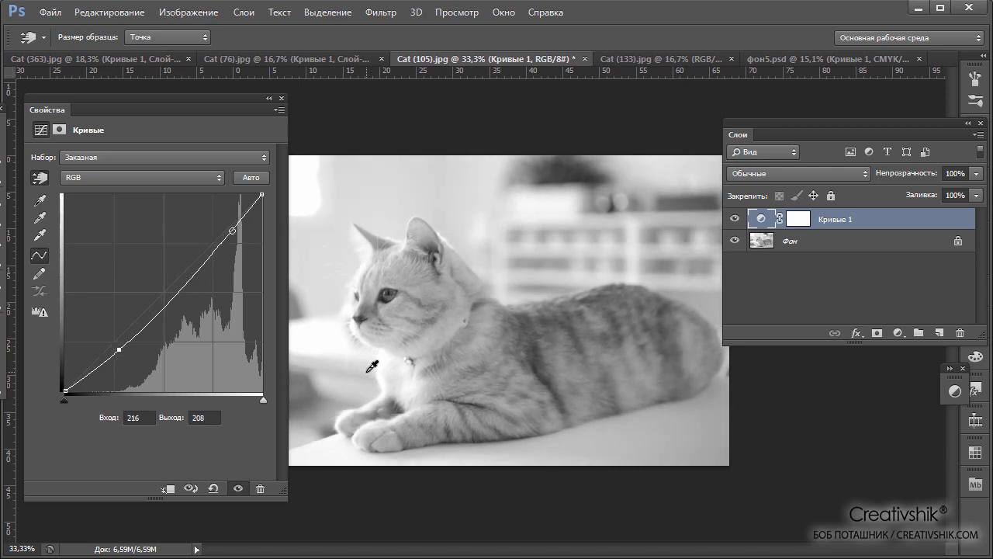
key("Down")
key("Down")
key("Down")
key("Down")
key("Down")
key("Down")
key("Down")
key("Down")
key("Down")
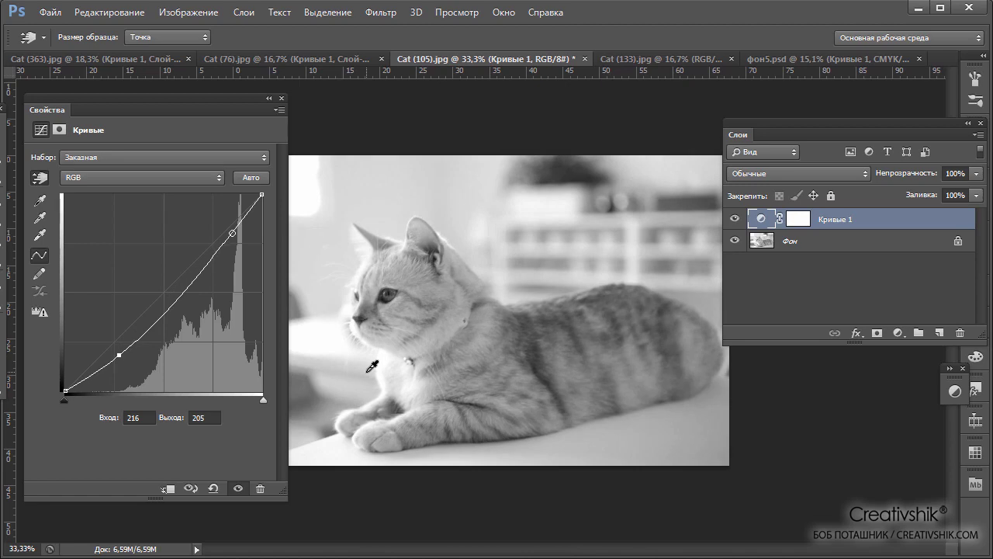
key("Down")
key("Down")
key("Down")
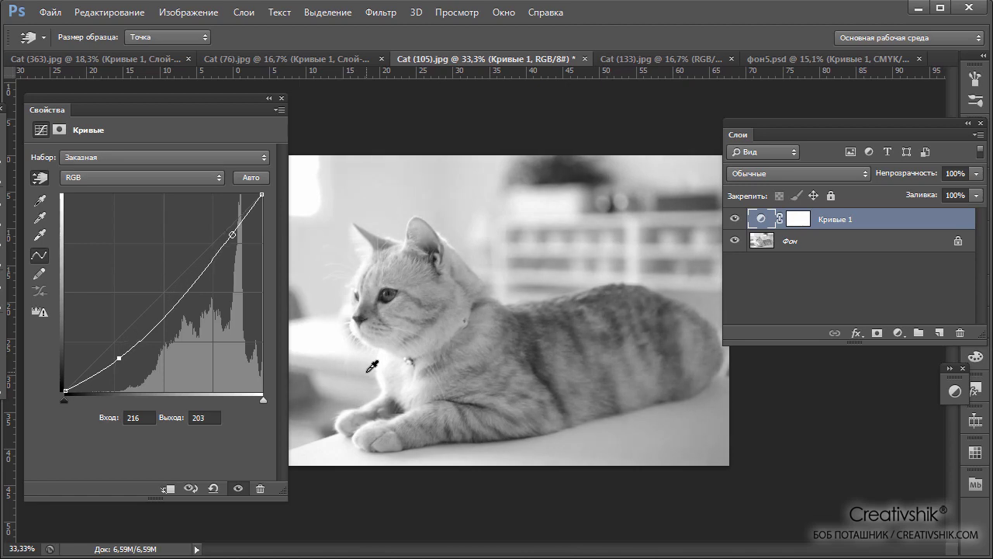
key("Down")
key("Down")
key("Down")
key("Down")
key("Down")
key("Down")
key("Down")
key("Down")
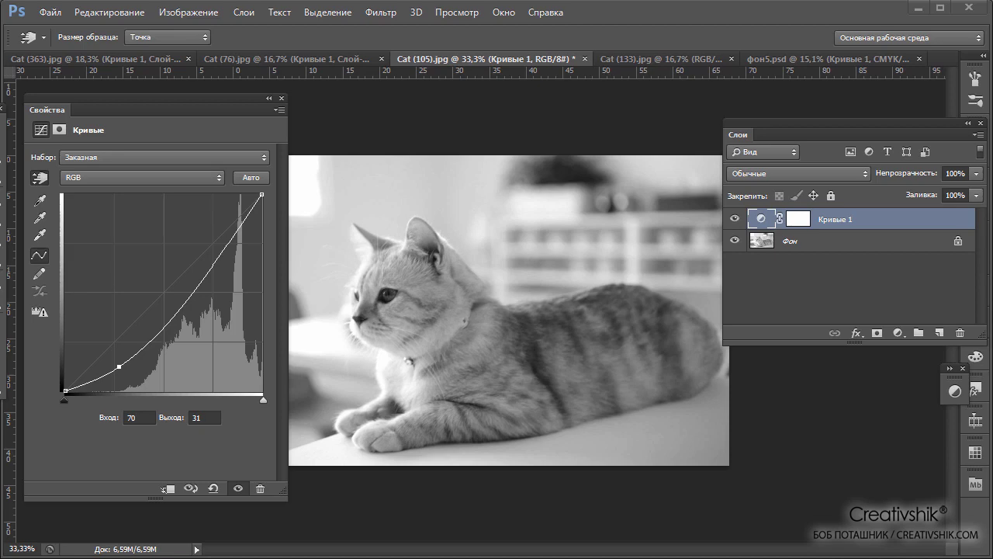
Reset Кривые 1 to its default straight curve and select the Set Black Point eyedropper
left_click(213, 489)
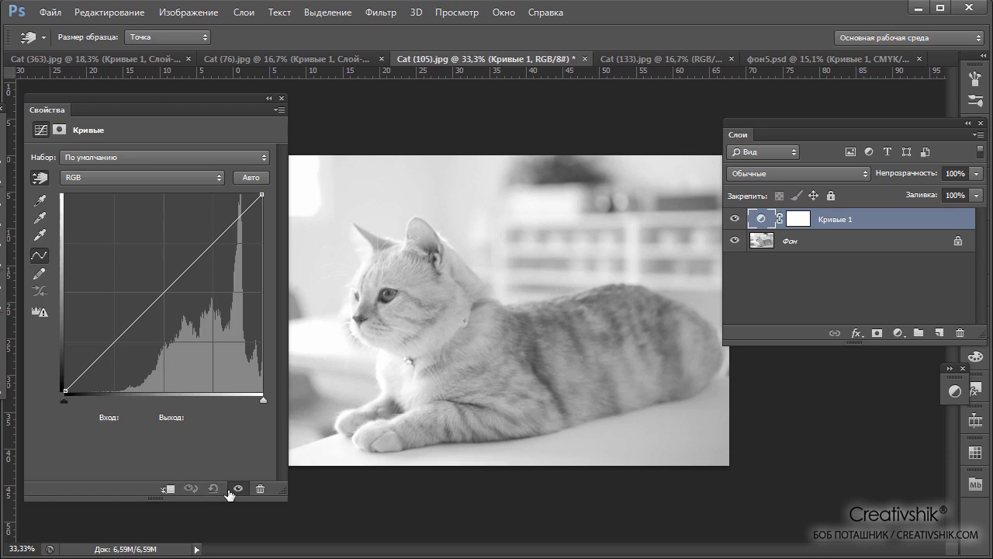
left_click(39, 199)
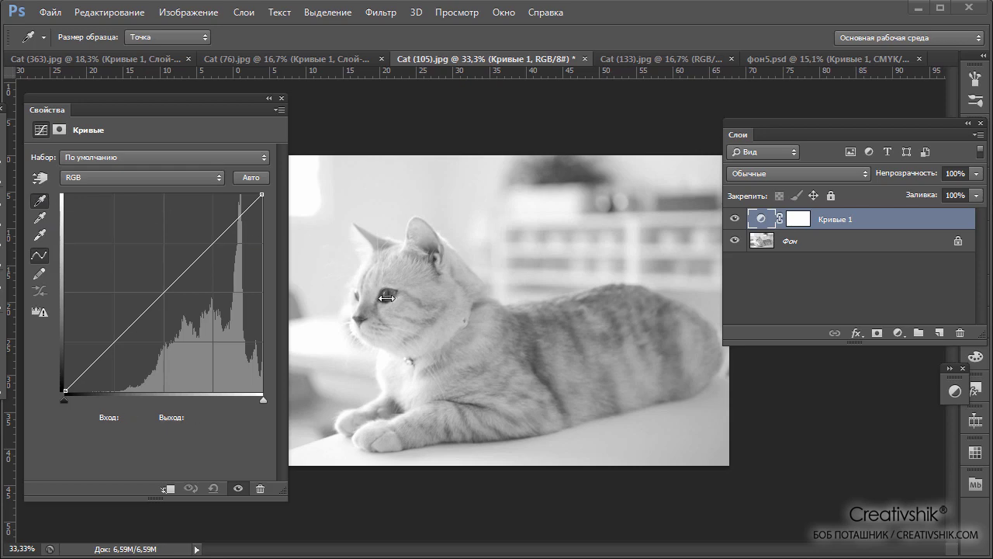
Sample the cat's eye as the black point to deepen the pale photo's contrast
left_click(390, 293)
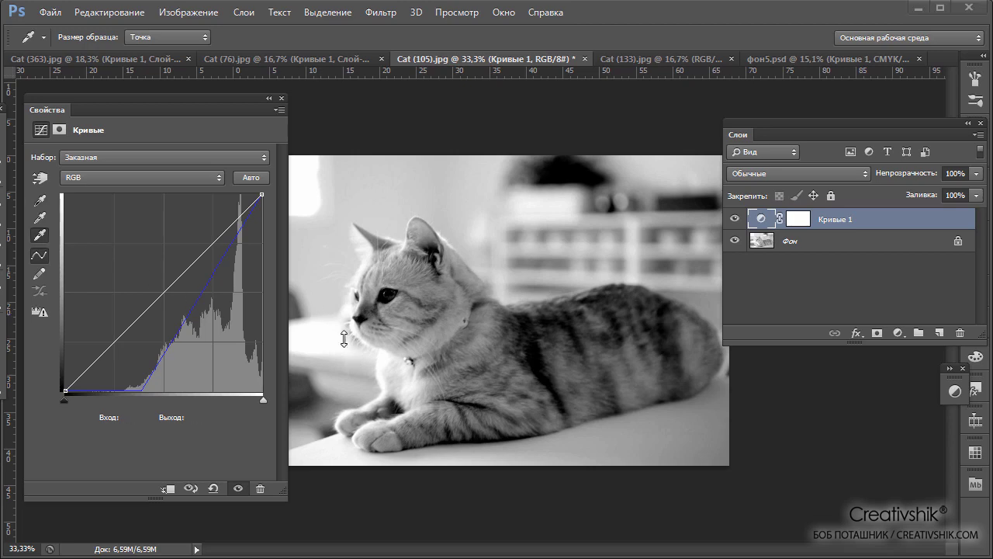
left_click(39, 236)
left_click(39, 255)
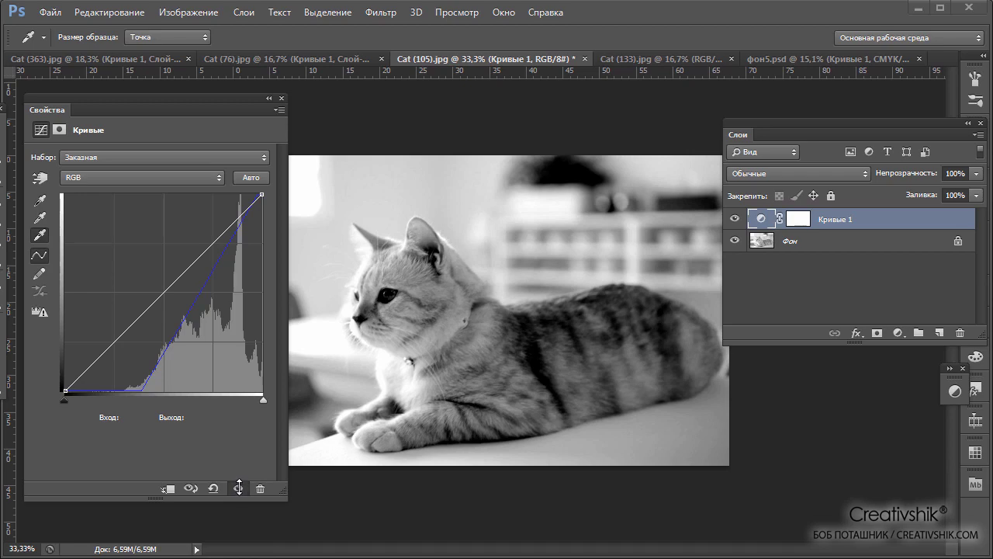
left_click(239, 488)
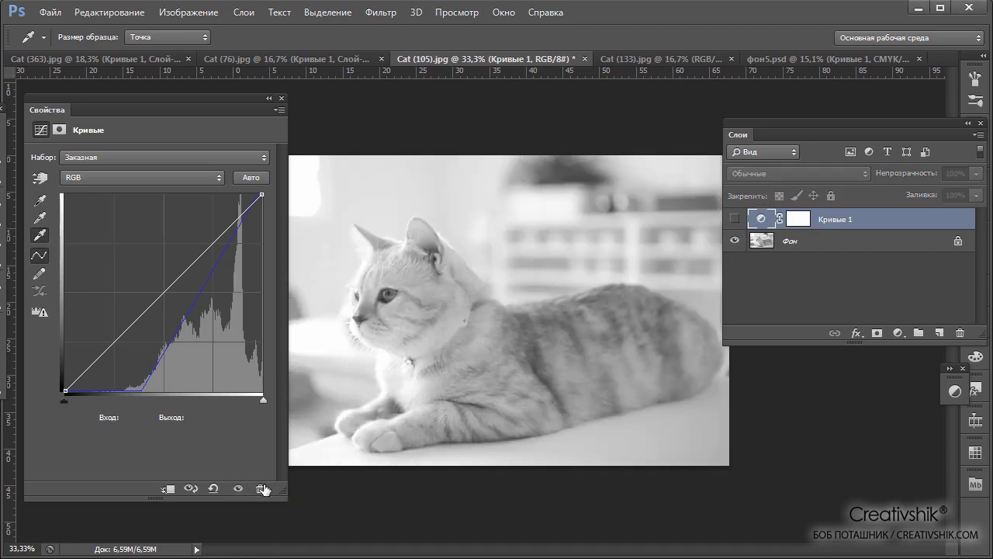
left_click(238, 489)
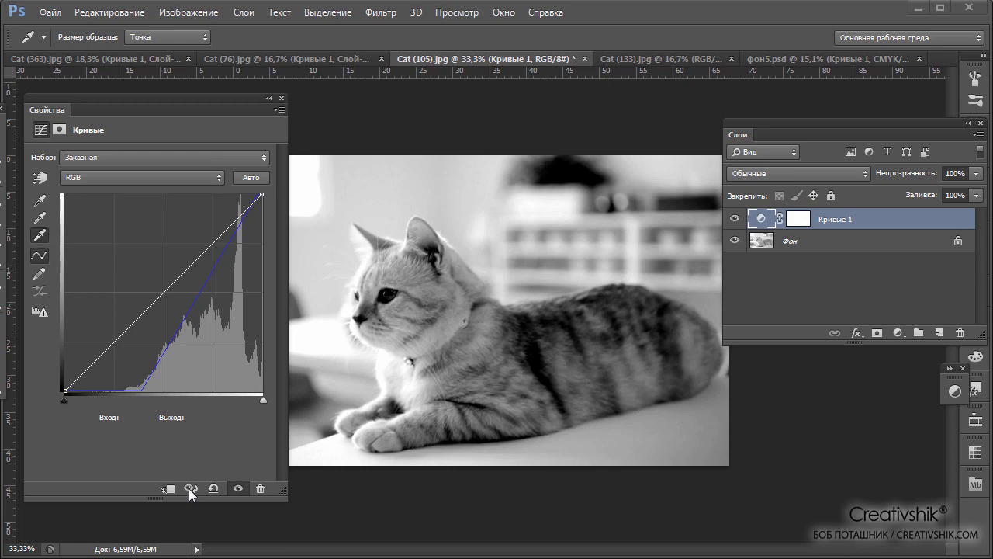
left_click(188, 488)
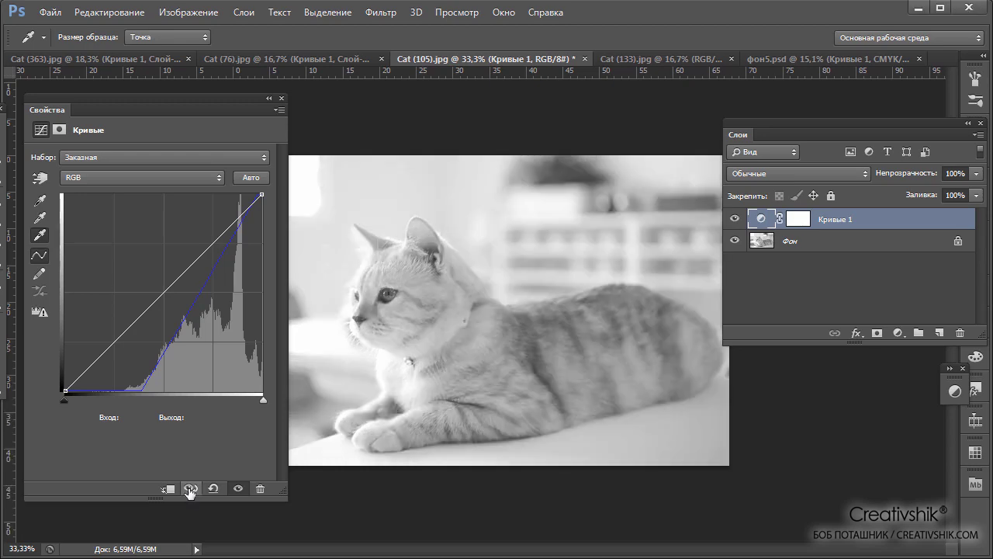
left_click(189, 489)
left_click(189, 489)
left_click(189, 489)
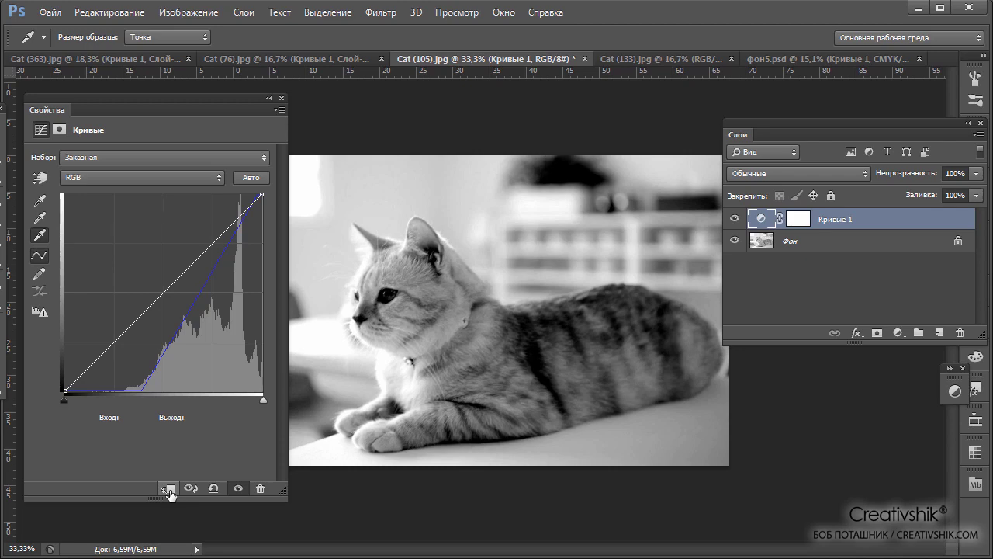
Clip Кривые 1 to the Фон layer and add a curve point at 85/85
left_click(169, 488)
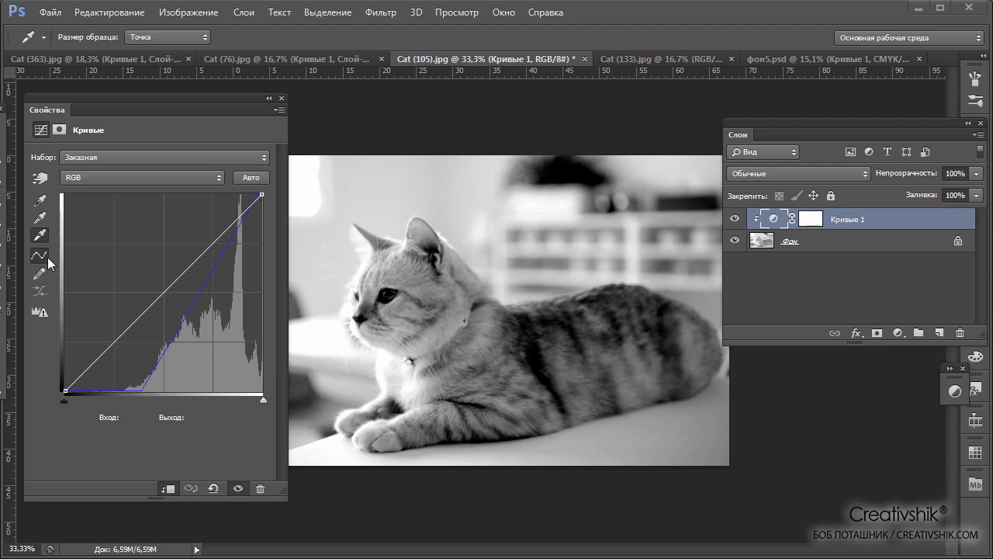
left_click(129, 326)
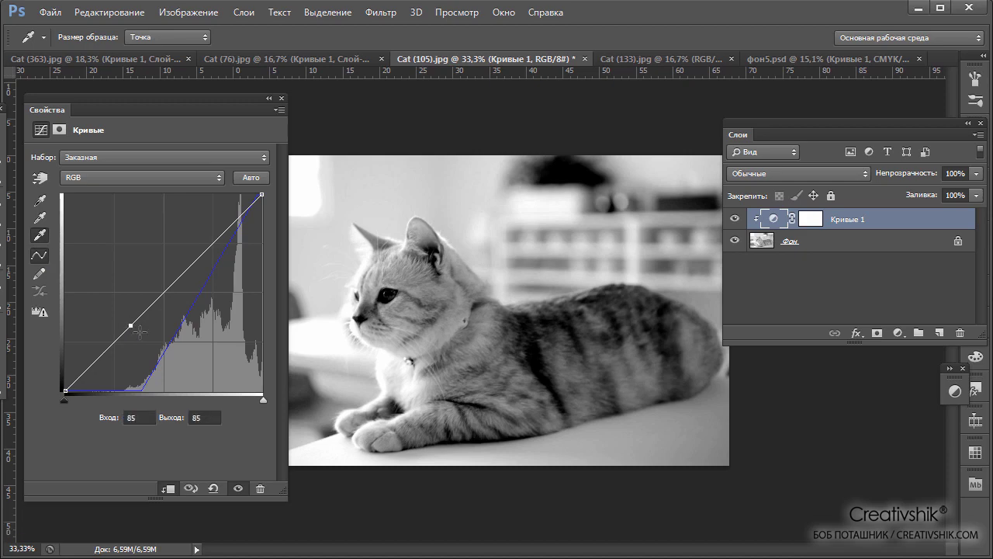
Draw three freehand pencil strokes across the curve graph, posterizing the cat photo
left_click(40, 275)
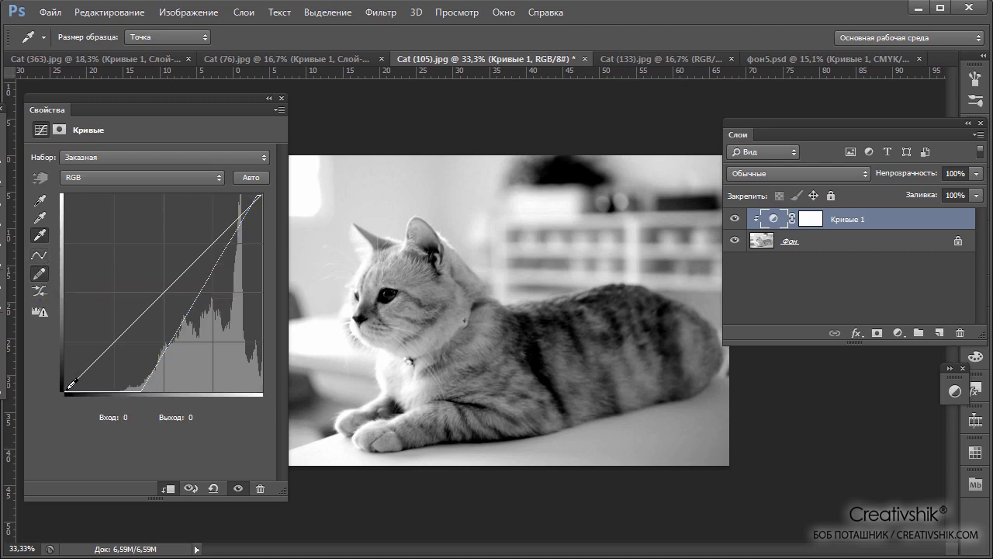
left_click_drag(82, 368, 147, 353)
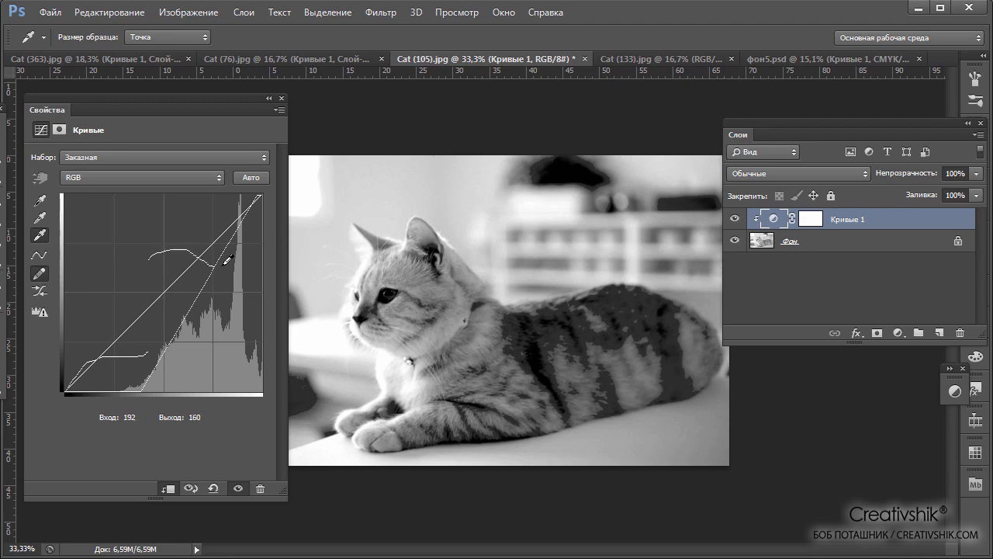
left_click_drag(150, 256, 260, 196)
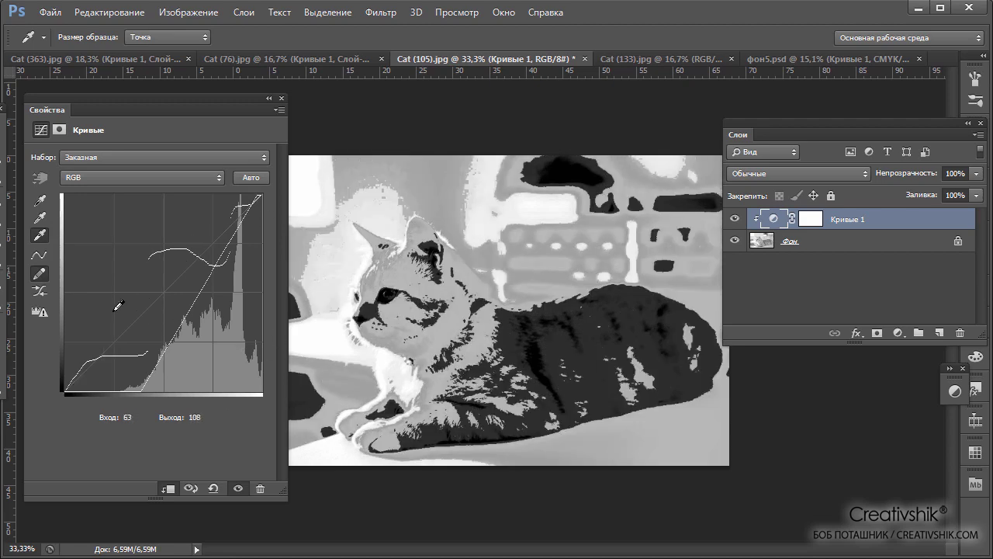
left_click_drag(115, 307, 152, 308)
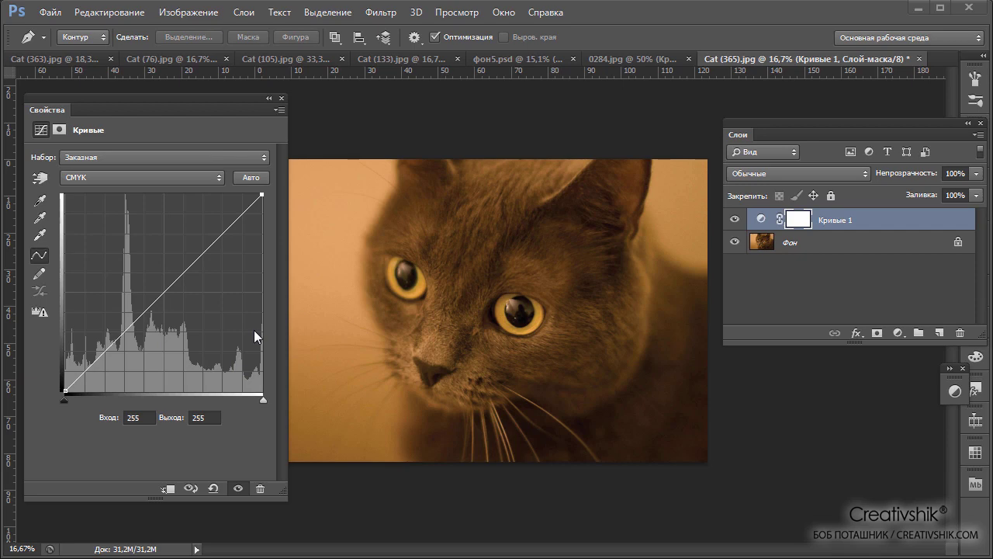
Apply Auto correction to the Cat (365).jpg Curves layer, reshaping its cyan, magenta and yellow curves
left_click(250, 178)
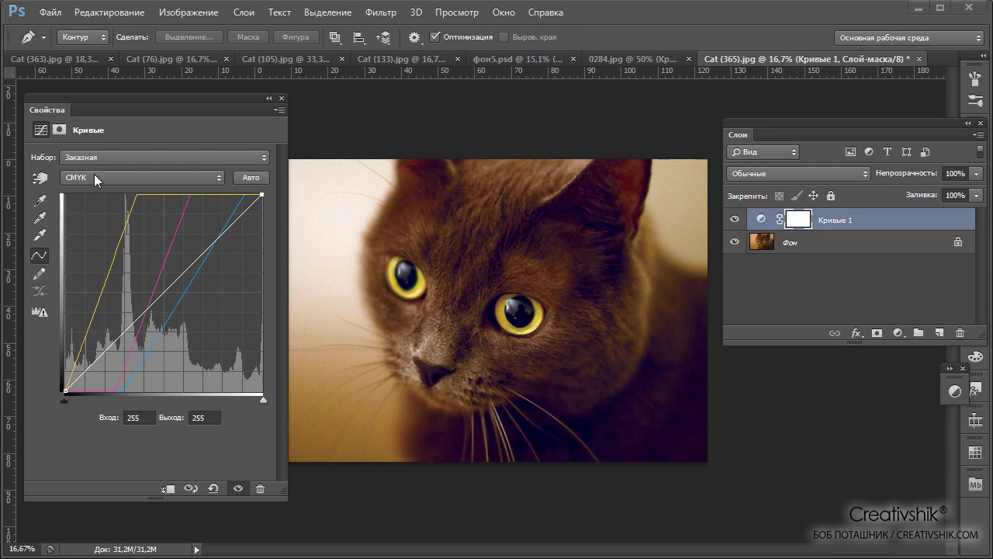
left_click(219, 179)
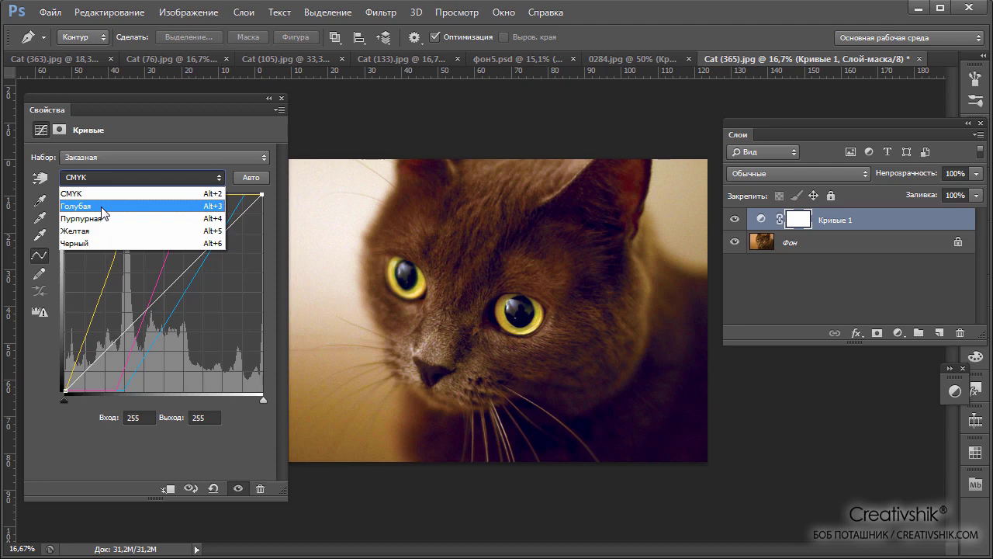
Add a mid-tone point on the cyan curve and adjust it until the curve is near linear
left_click(102, 212)
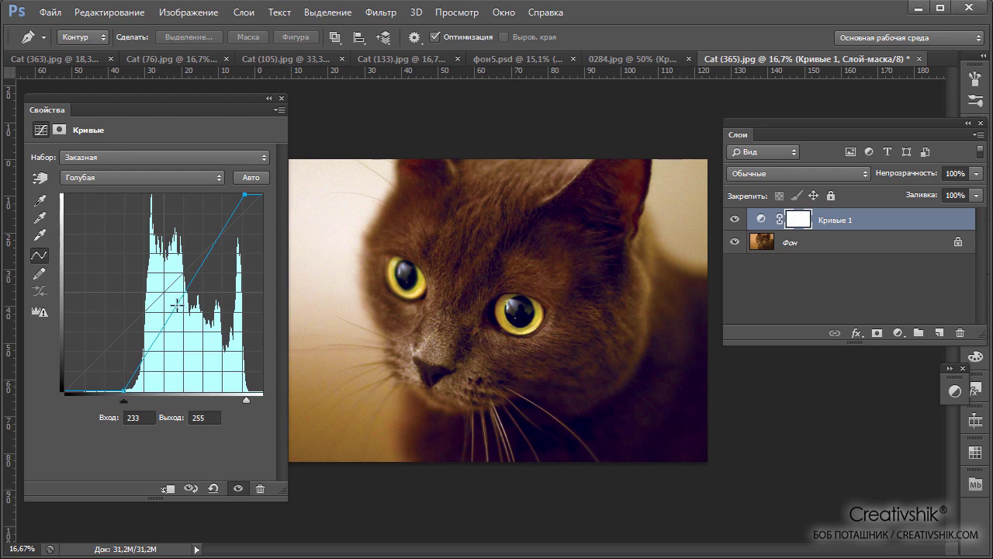
mouse_move(177, 305)
left_mouse_down()
mouse_move(153, 277)
mouse_move(195, 312)
mouse_move(158, 285)
left_mouse_up()
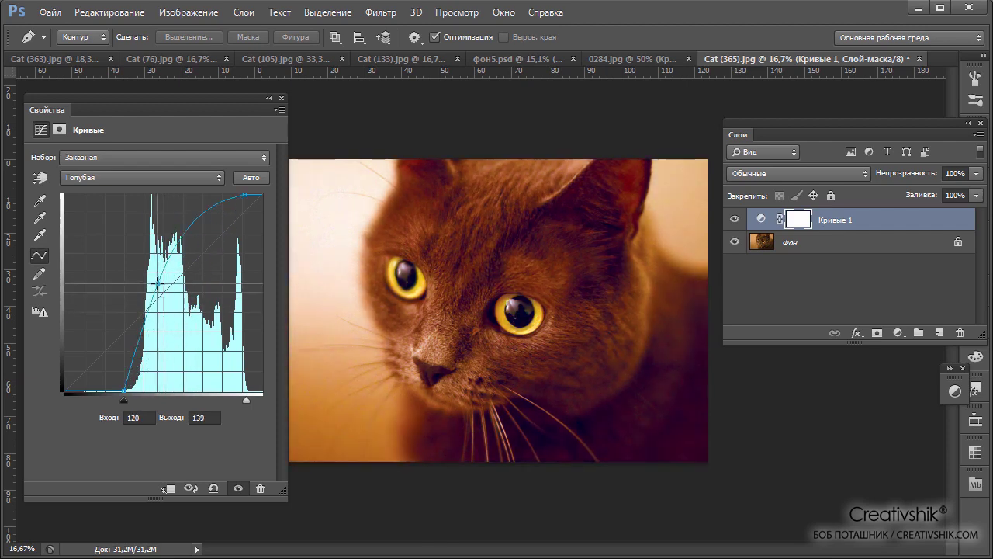
mouse_move(158, 282)
left_mouse_down()
mouse_move(174, 298)
mouse_move(212, 285)
left_mouse_up()
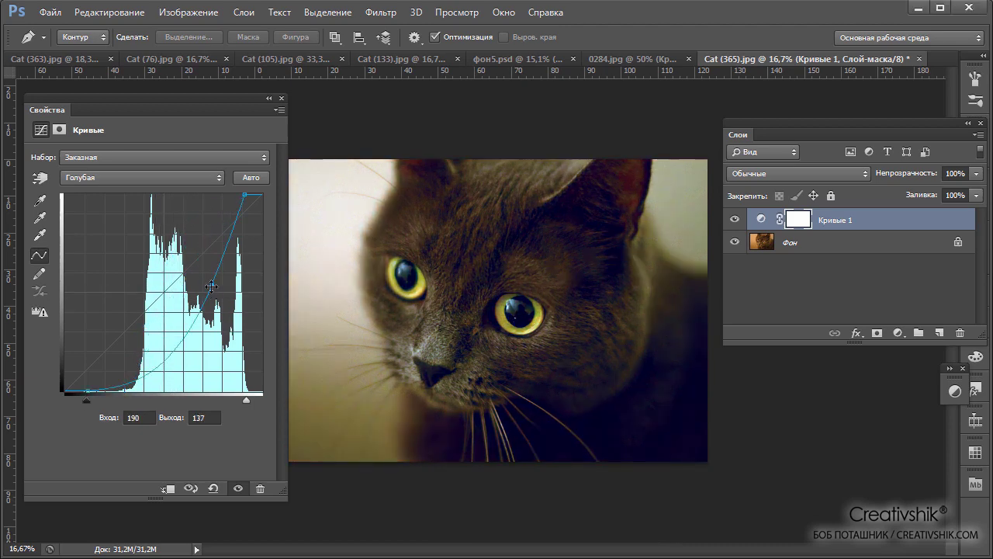
mouse_move(212, 285)
left_mouse_down()
mouse_move(229, 302)
mouse_move(130, 236)
mouse_move(212, 281)
left_mouse_up()
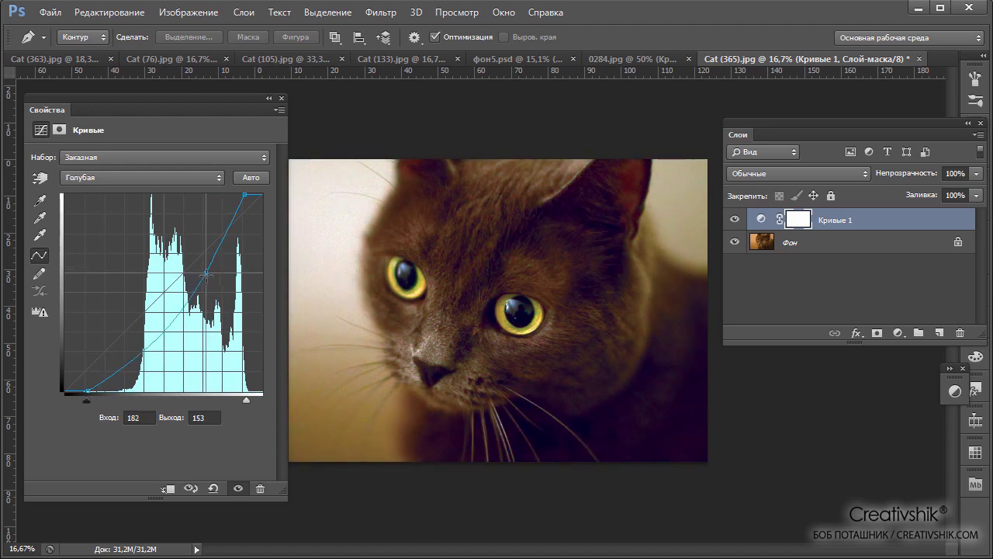
left_click_drag(212, 280, 196, 261)
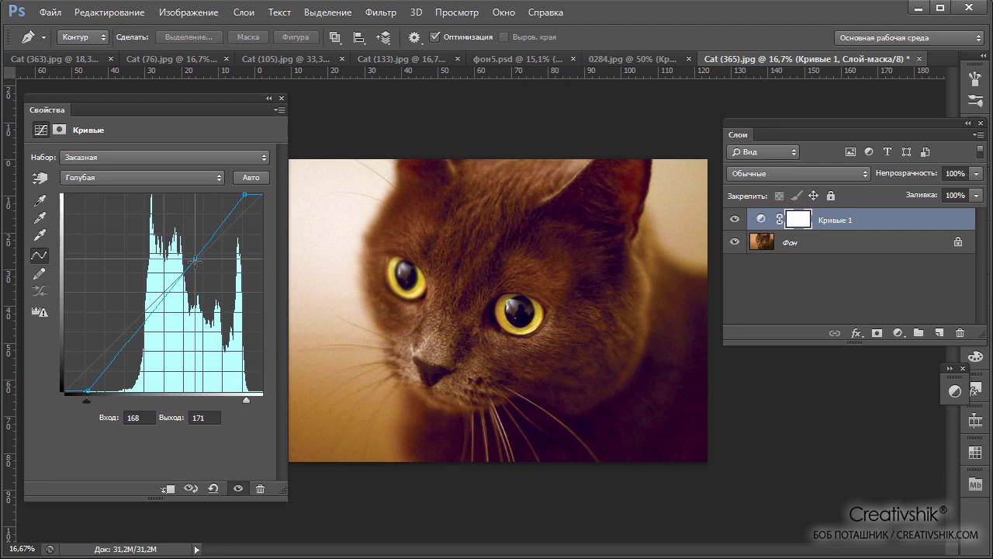
left_click_drag(196, 262, 219, 276)
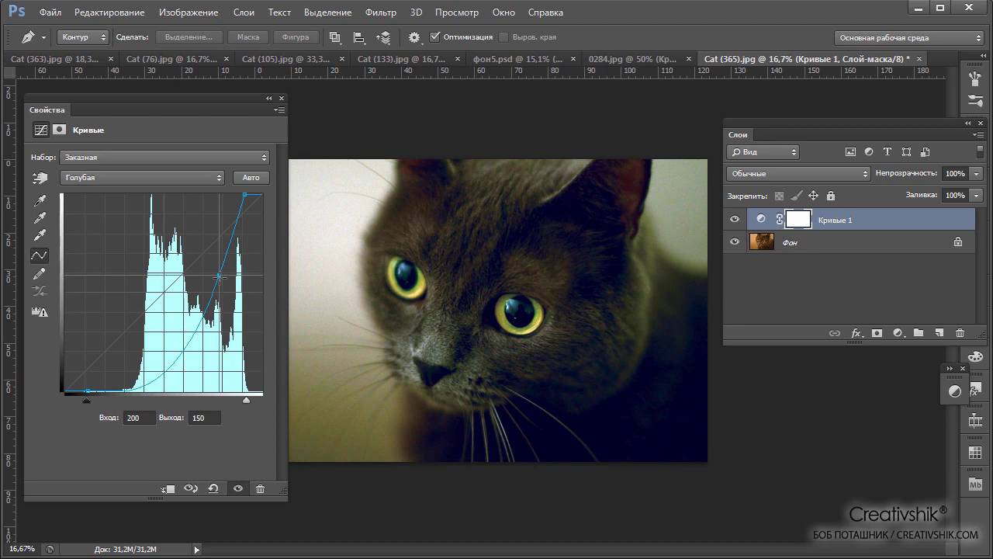
left_click_drag(219, 277, 167, 216)
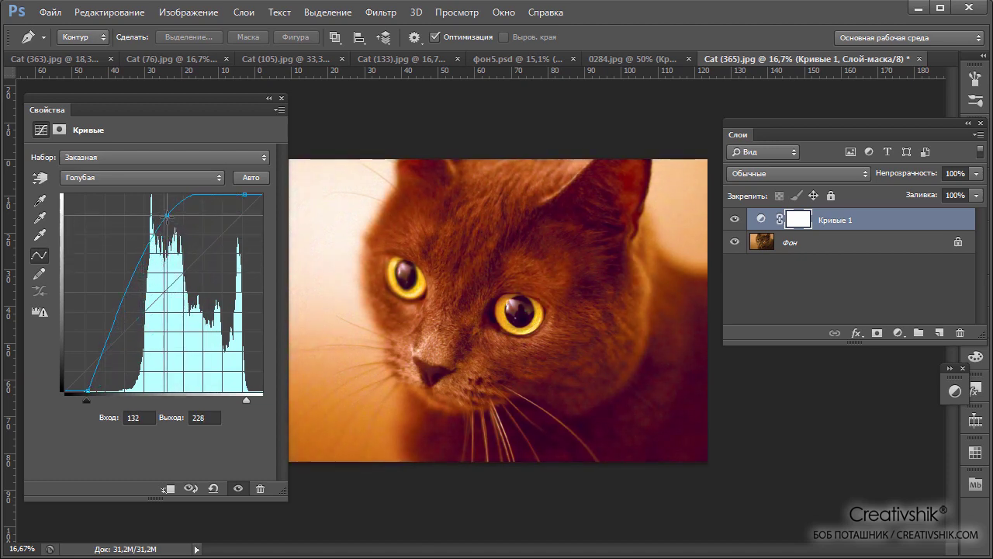
left_click_drag(167, 215, 202, 254)
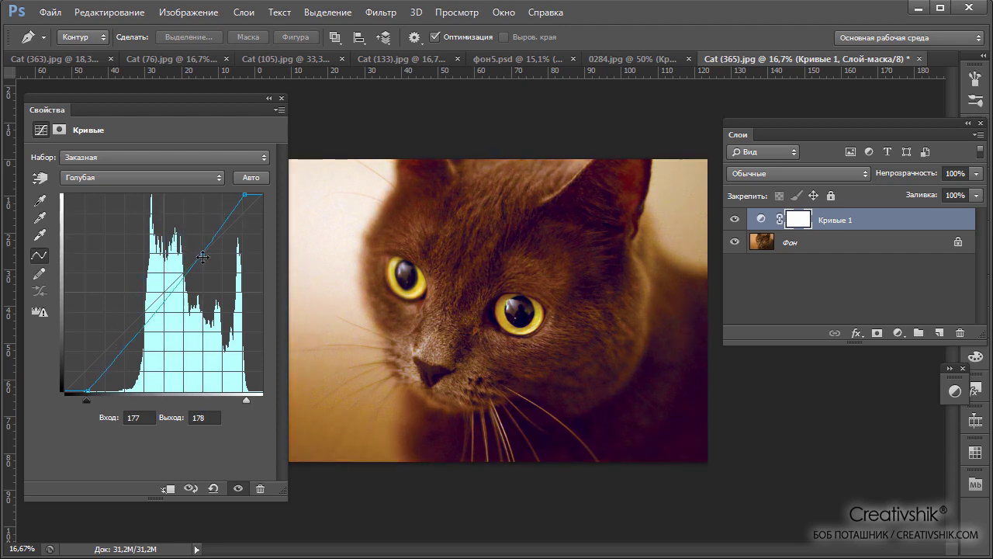
Raise the cyan curve's black point to warm the cat photo
left_click_drag(88, 391, 117, 390)
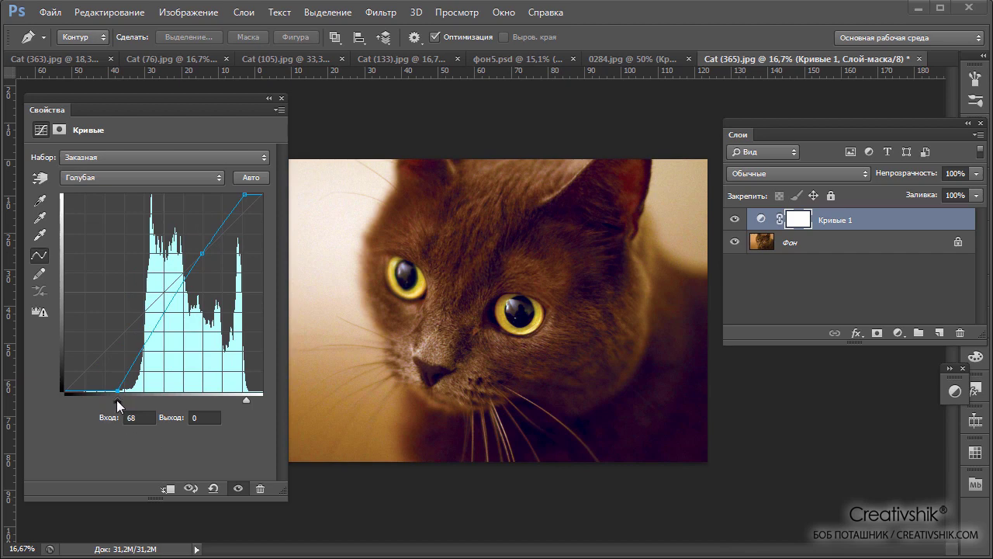
left_click_drag(123, 399, 147, 396)
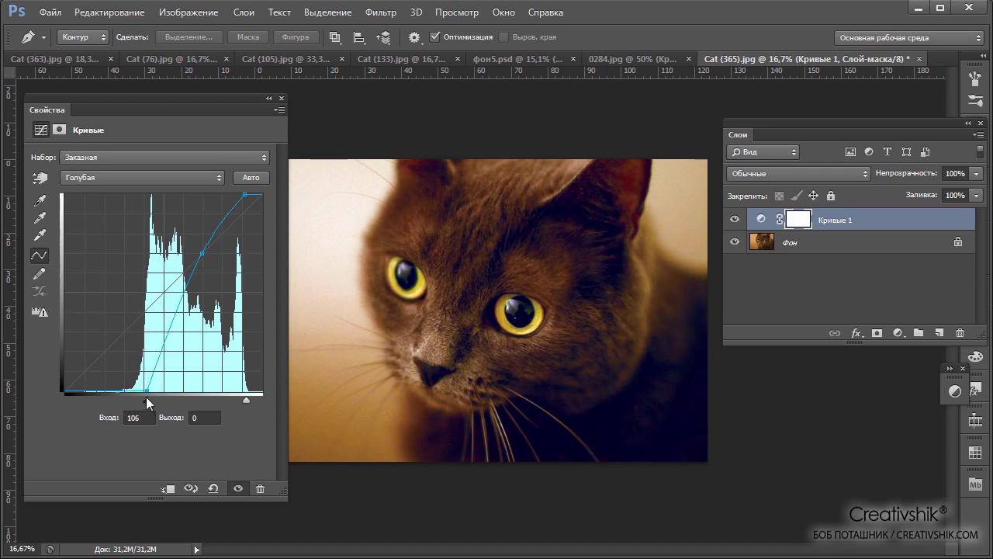
key("alt+5")
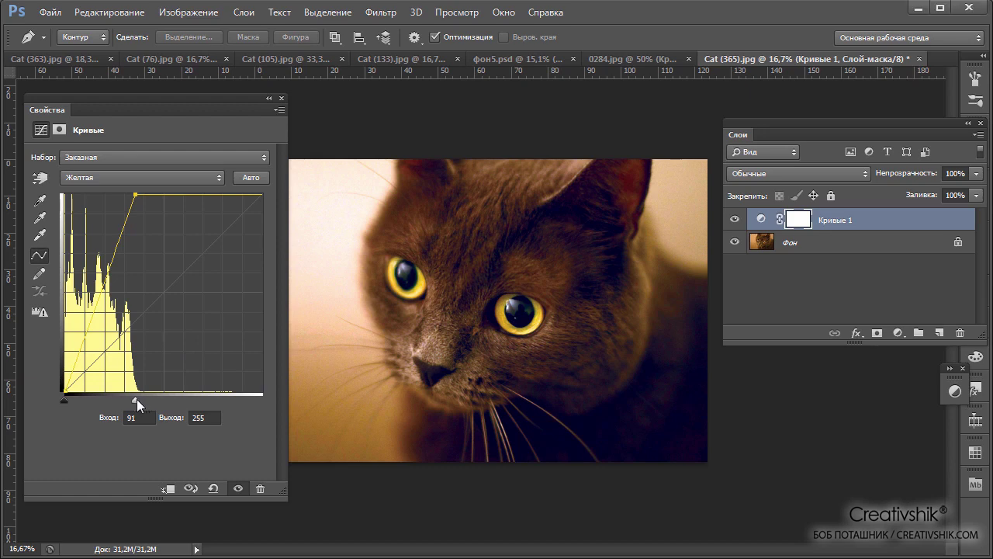
Move the yellow curve's white point back and forth, settling at input 113
left_click_drag(135, 401, 247, 399)
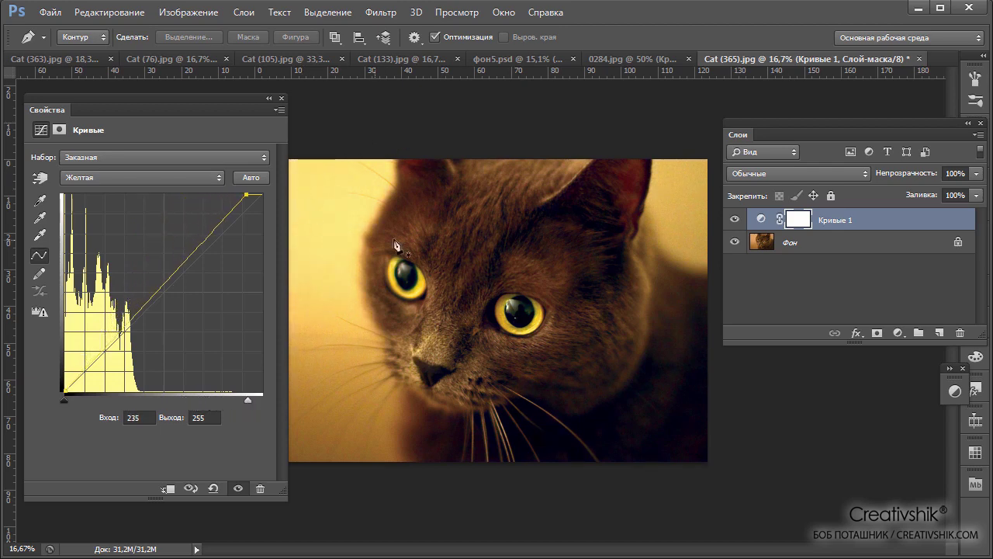
mouse_move(248, 398)
left_mouse_down()
mouse_move(132, 398)
mouse_move(152, 396)
left_mouse_up()
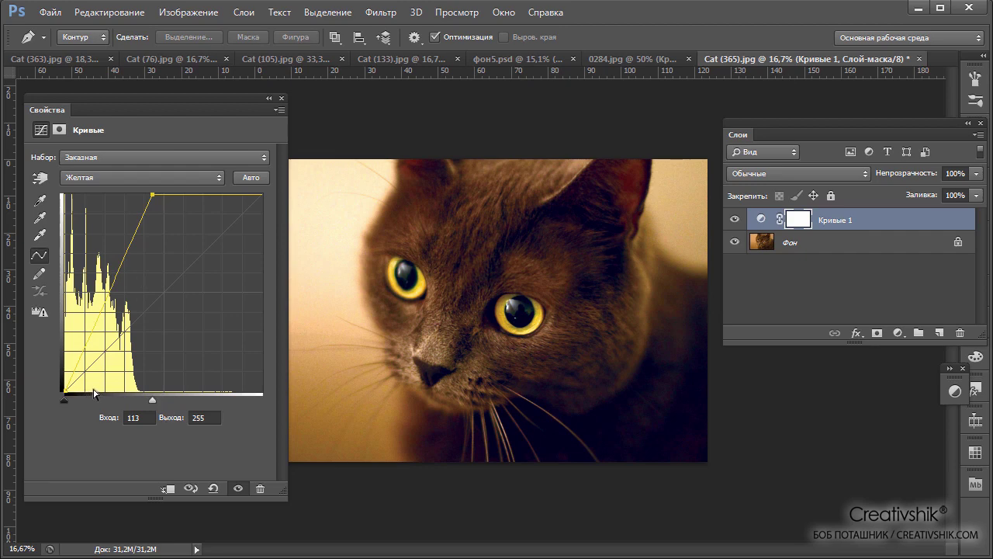
key("alt+4")
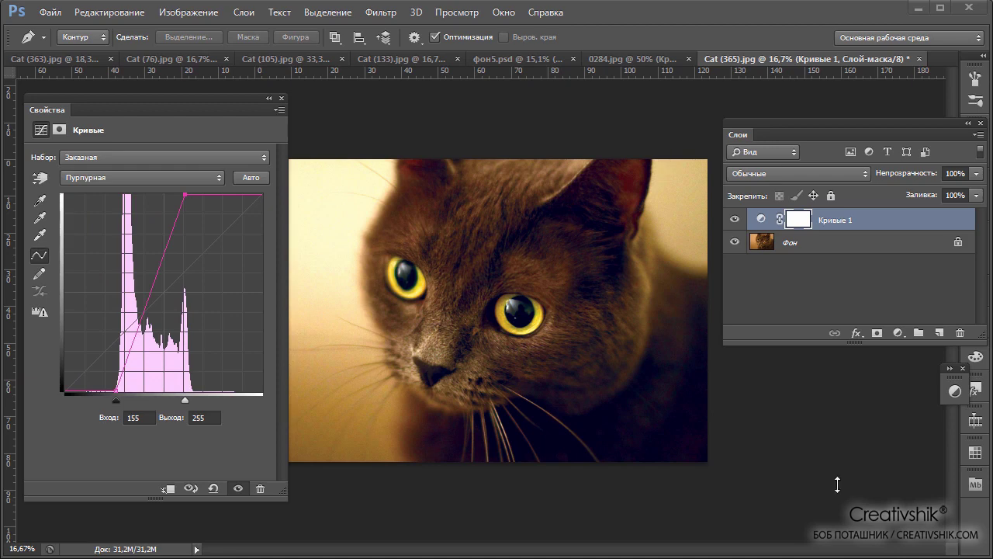
Pull the composite CMYK curve's white point in to input 224
key("alt+2")
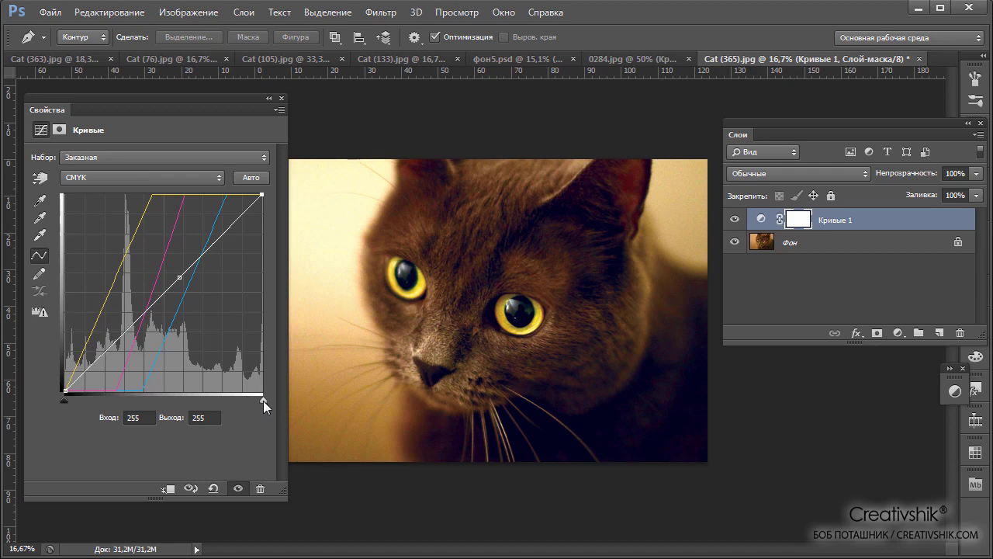
left_click_drag(264, 400, 240, 397)
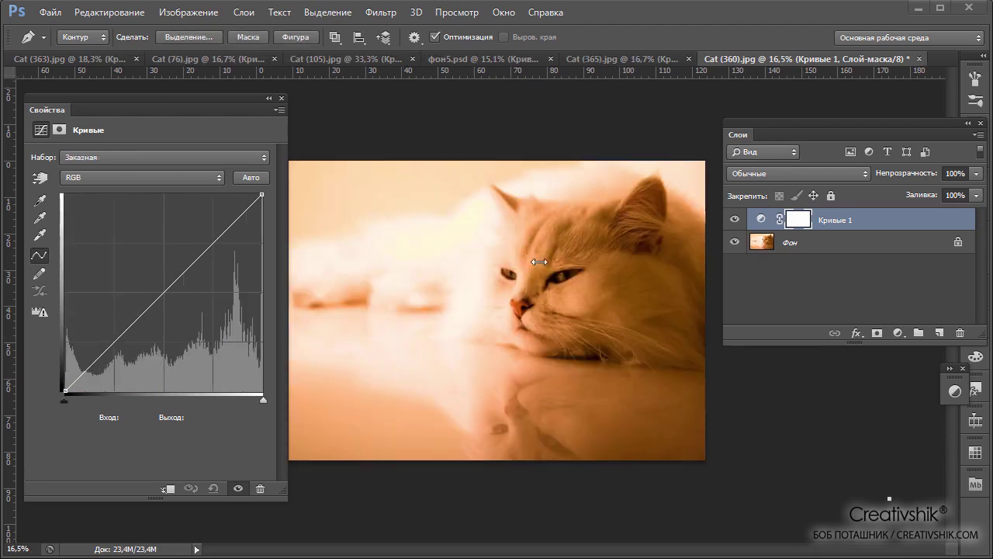
Steepen the red channel curve and bow it upward to add red
left_click(221, 177)
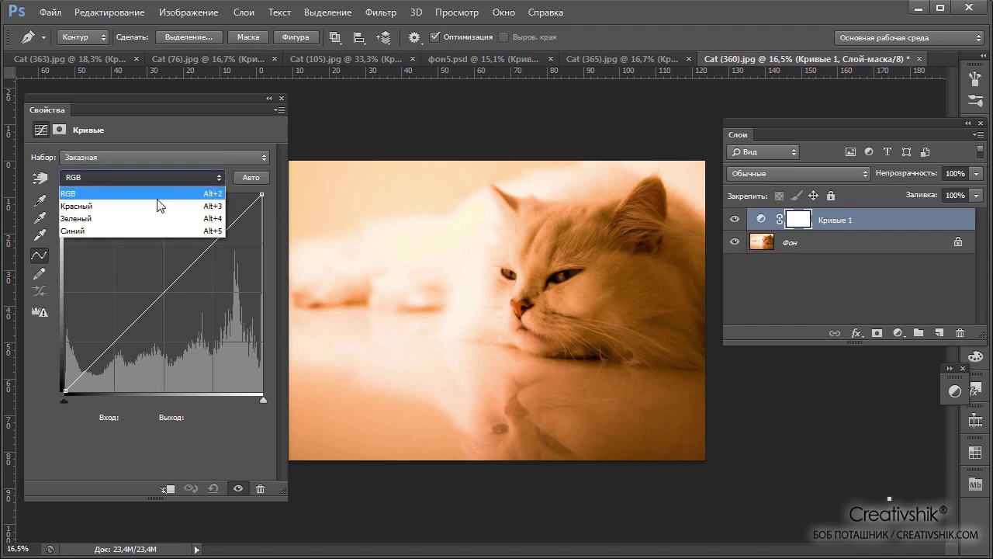
left_click(83, 207)
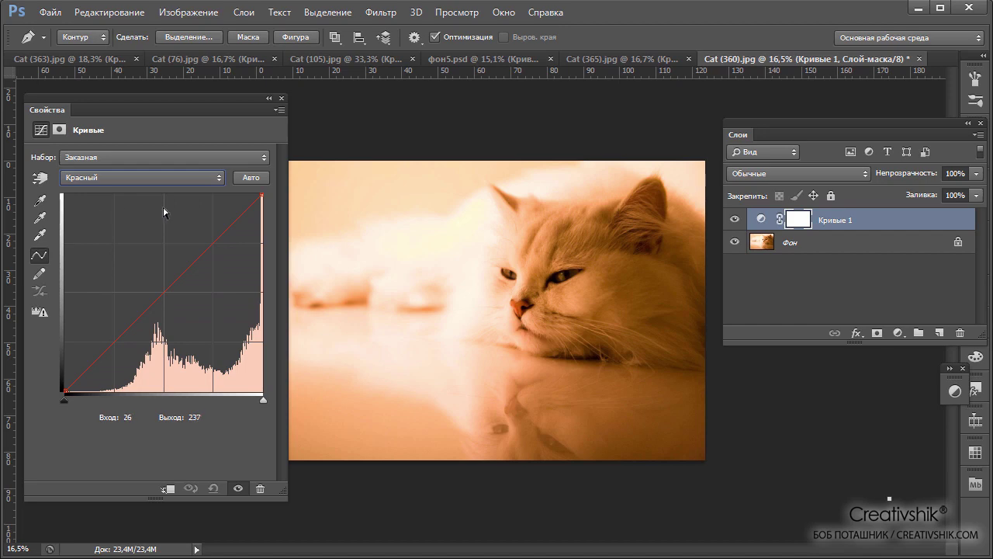
left_click(260, 194)
mouse_move(260, 194)
left_mouse_down()
mouse_move(197, 195)
mouse_move(269, 195)
left_mouse_up()
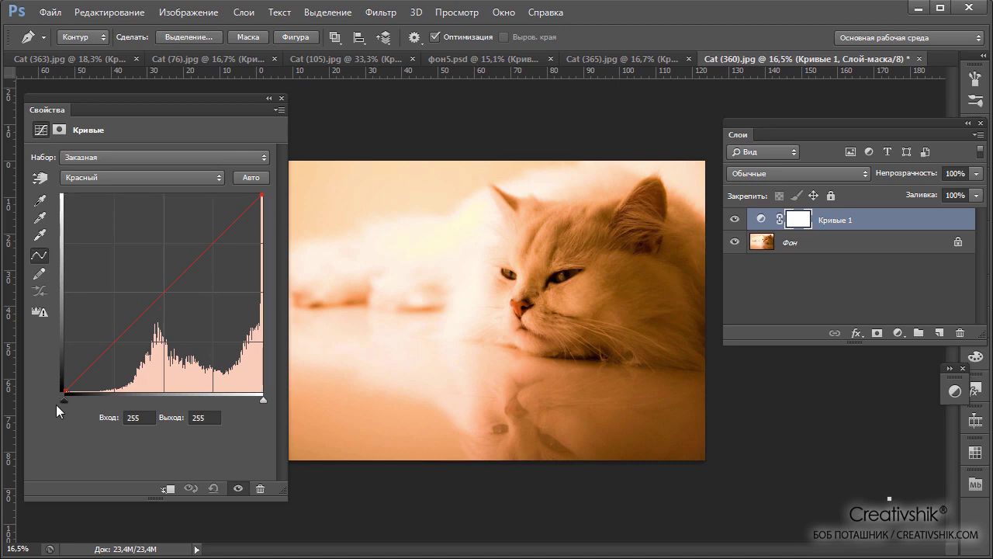
mouse_move(64, 399)
left_mouse_down()
mouse_move(126, 399)
mouse_move(64, 398)
left_mouse_up()
mouse_move(176, 279)
left_mouse_down()
mouse_move(137, 265)
mouse_move(119, 287)
mouse_move(156, 264)
mouse_move(174, 285)
left_mouse_up()
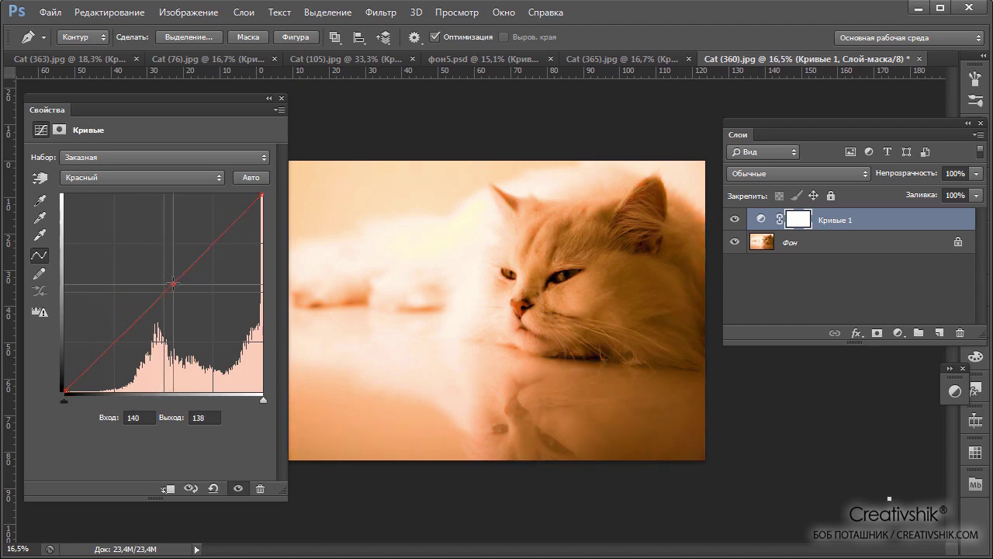
Lift the green channel curve's midtones for a yellower, warm orange tone
left_click(217, 177)
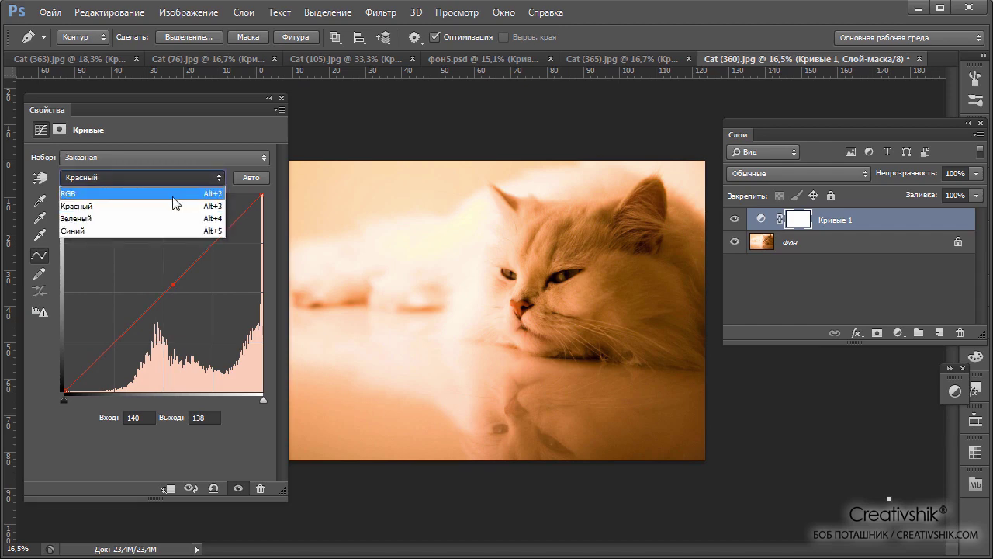
left_click(142, 220)
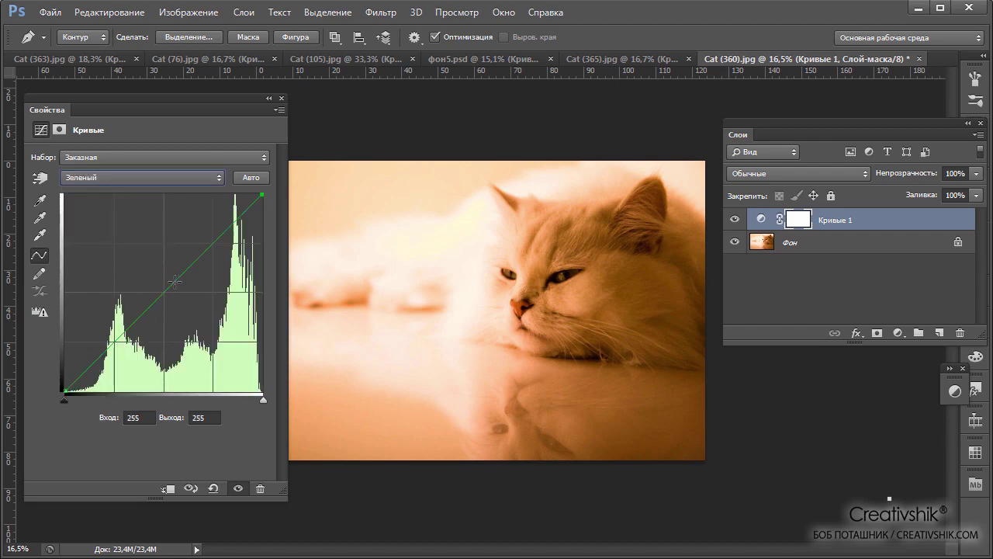
mouse_move(176, 281)
left_mouse_down()
mouse_move(135, 266)
mouse_move(172, 254)
mouse_move(174, 287)
mouse_move(184, 280)
mouse_move(186, 289)
mouse_move(177, 278)
left_mouse_up()
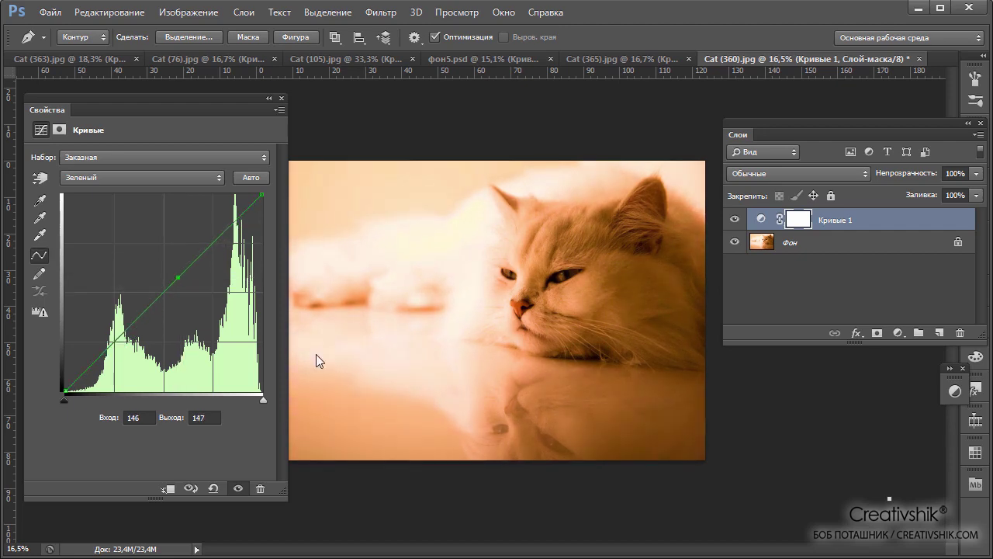
key("alt+3")
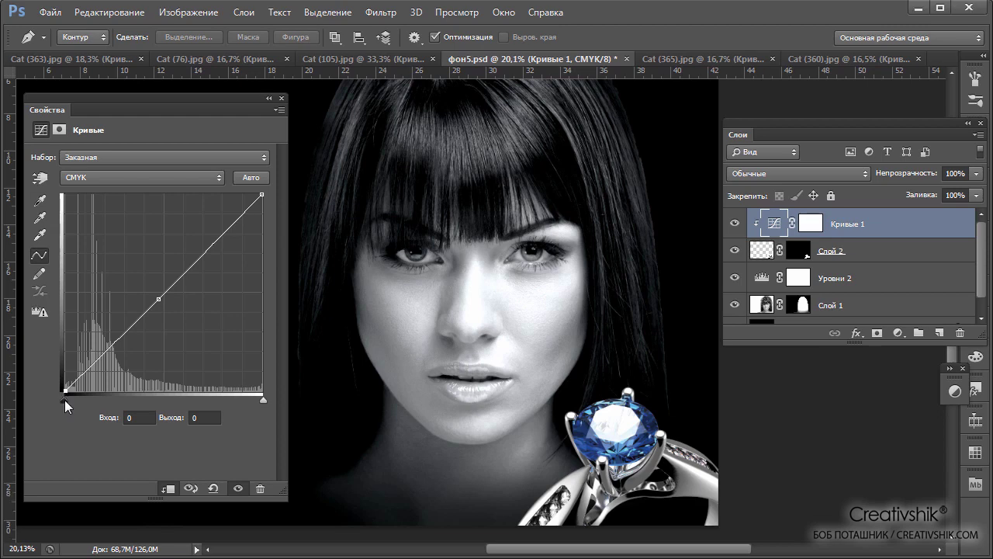
Set the CMYK black point to 26 and add an S-curve, upper point at 197/210
left_click_drag(64, 399, 84, 396)
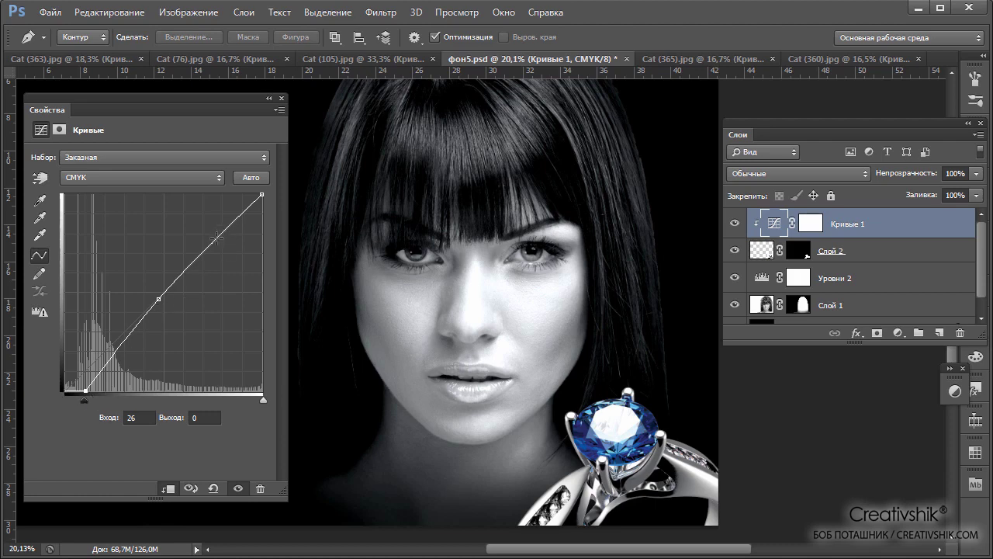
left_click_drag(216, 238, 211, 220)
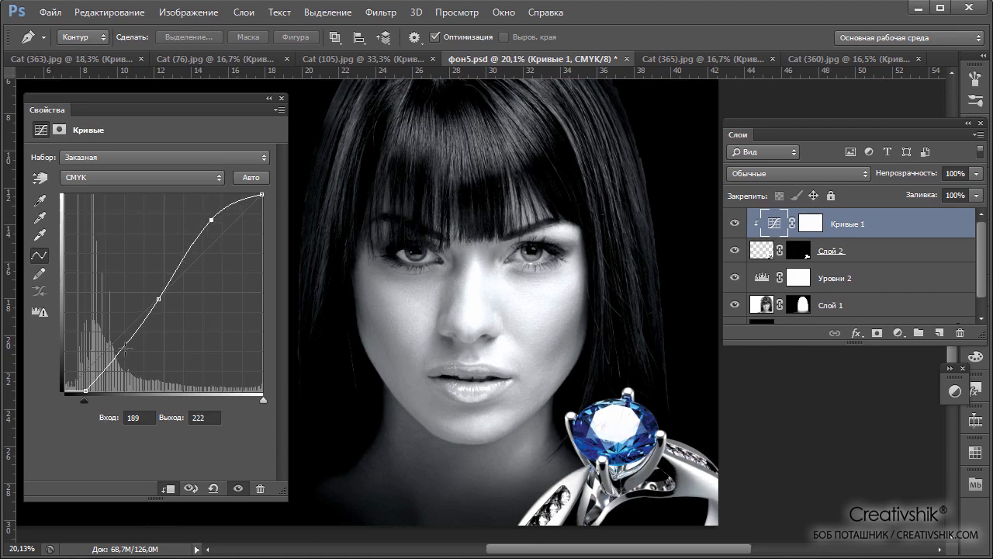
left_click_drag(125, 344, 128, 357)
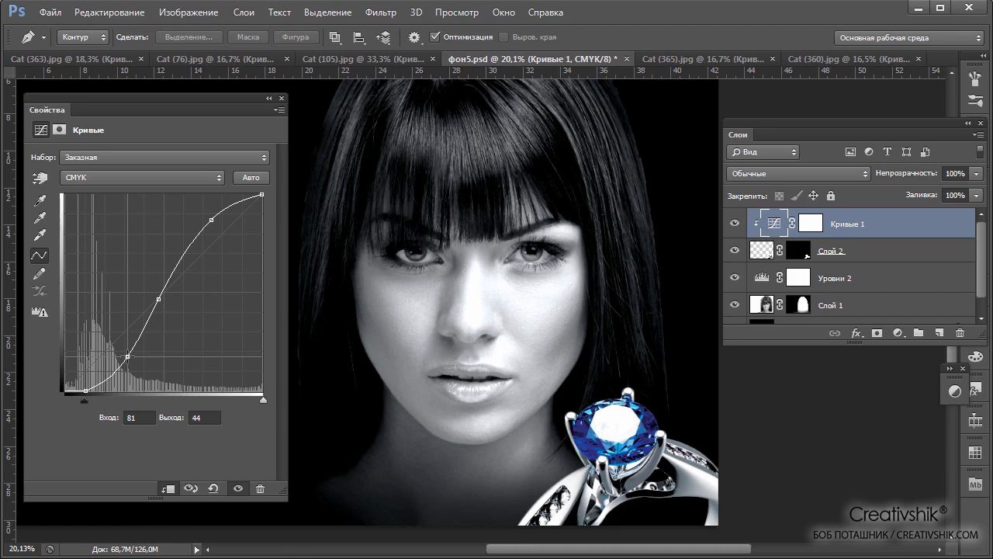
left_click_drag(128, 357, 124, 347)
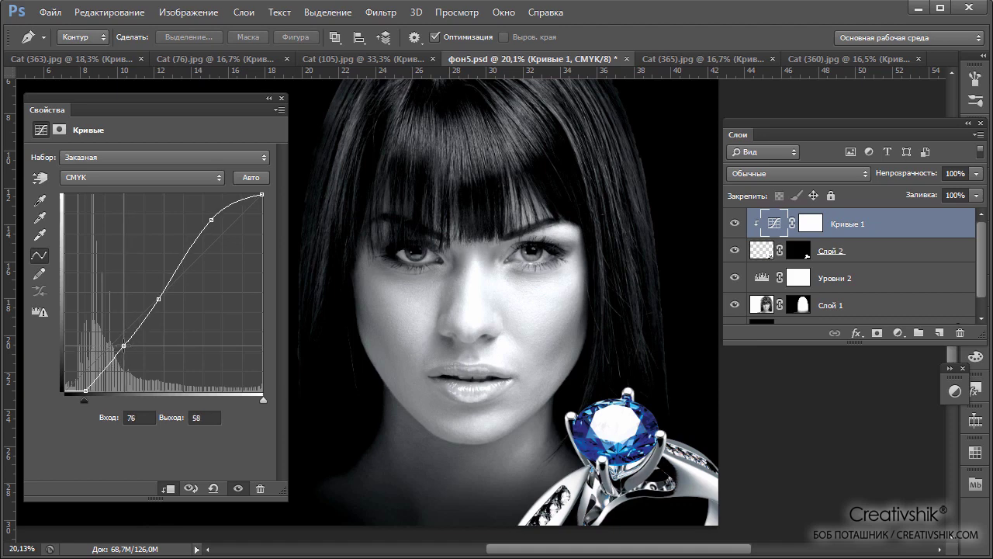
left_click_drag(212, 220, 217, 229)
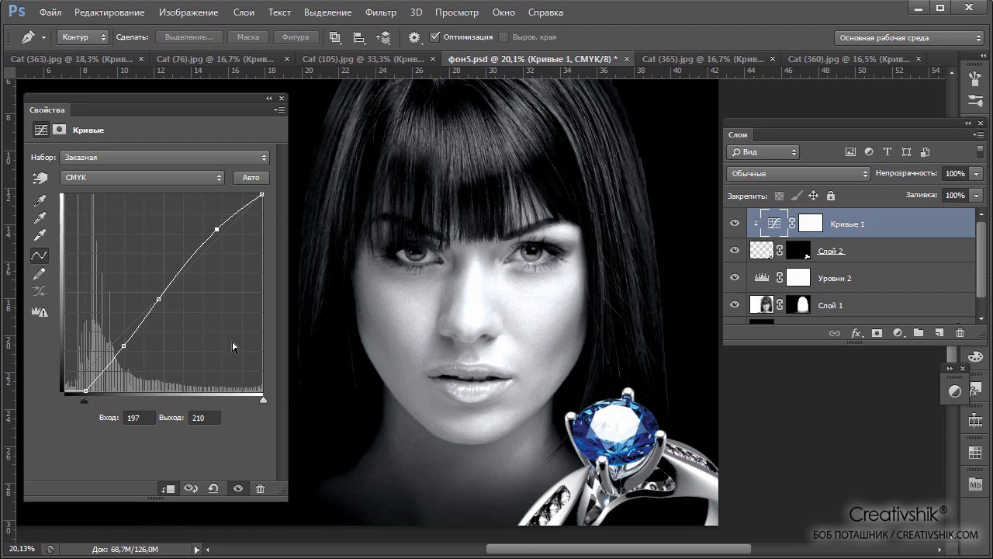
left_click(735, 224)
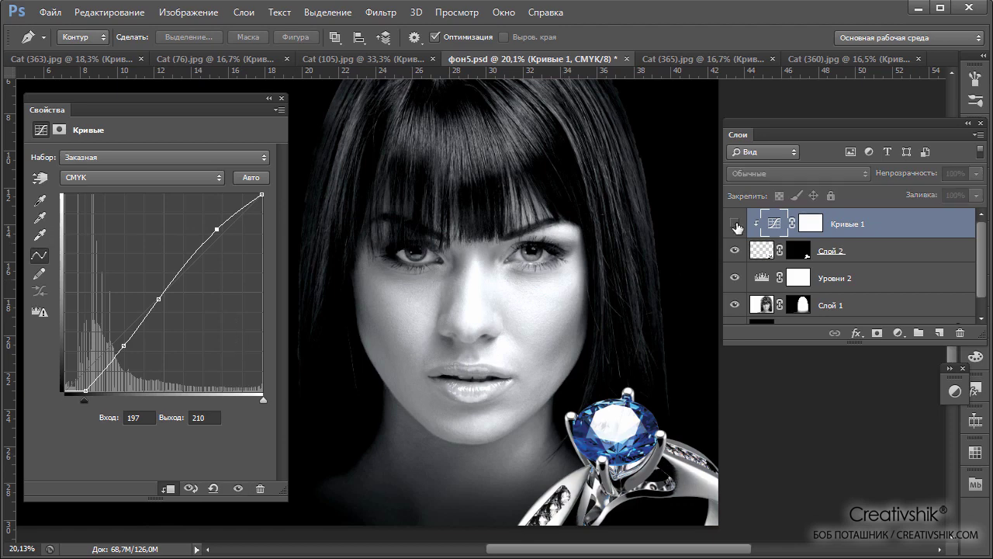
left_click(735, 225)
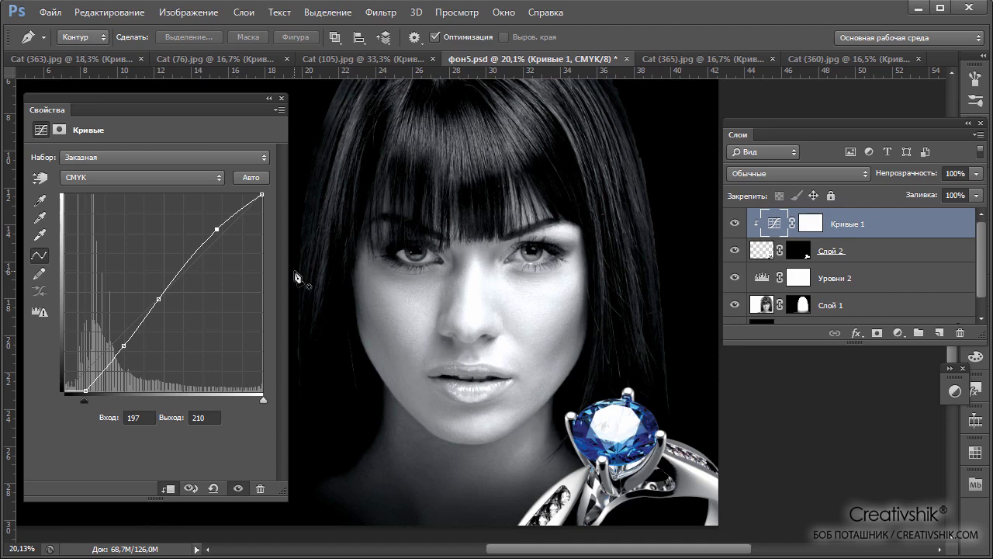
Try pulling in the cyan curve's white point, then reset it to straight
left_click(220, 177)
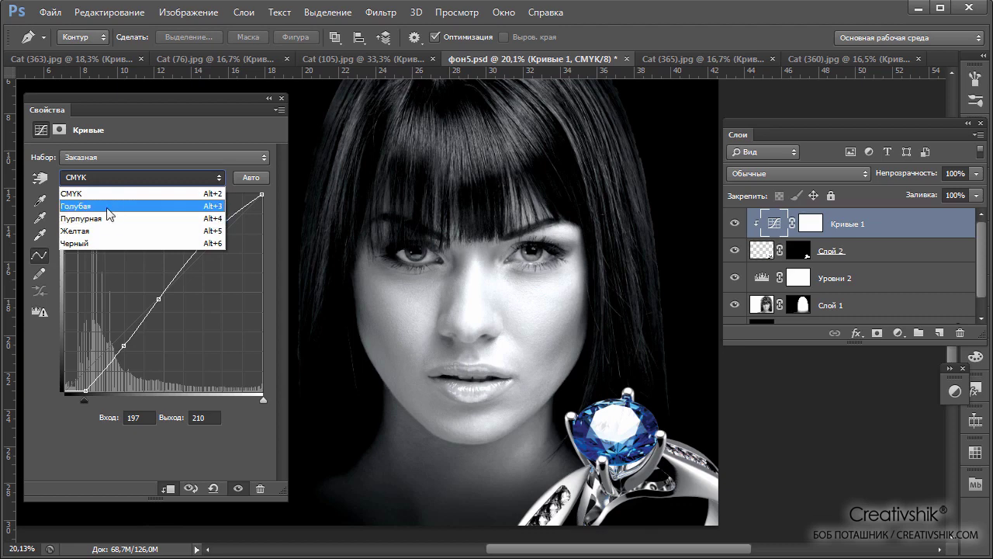
left_click(108, 213)
left_click_drag(262, 398, 198, 396)
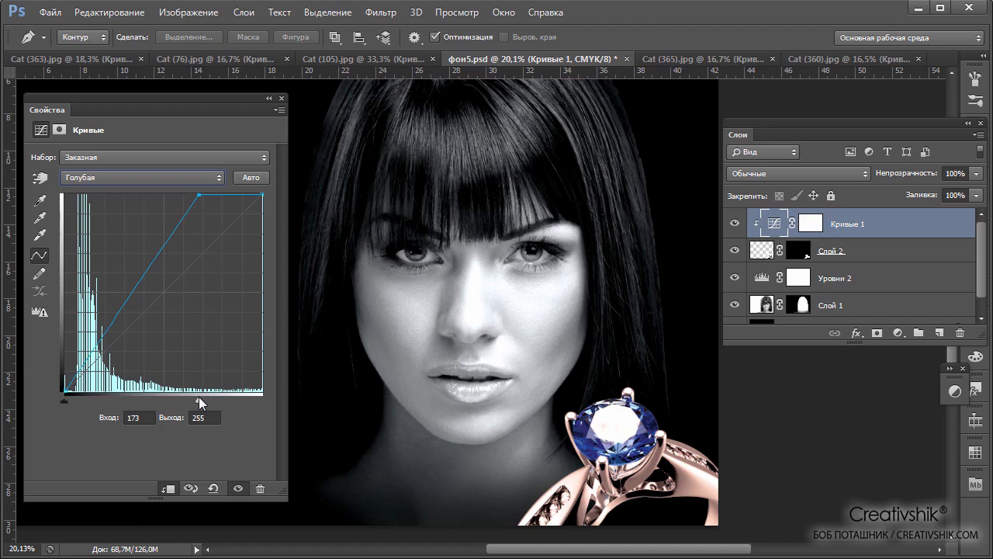
left_click_drag(199, 396, 271, 397)
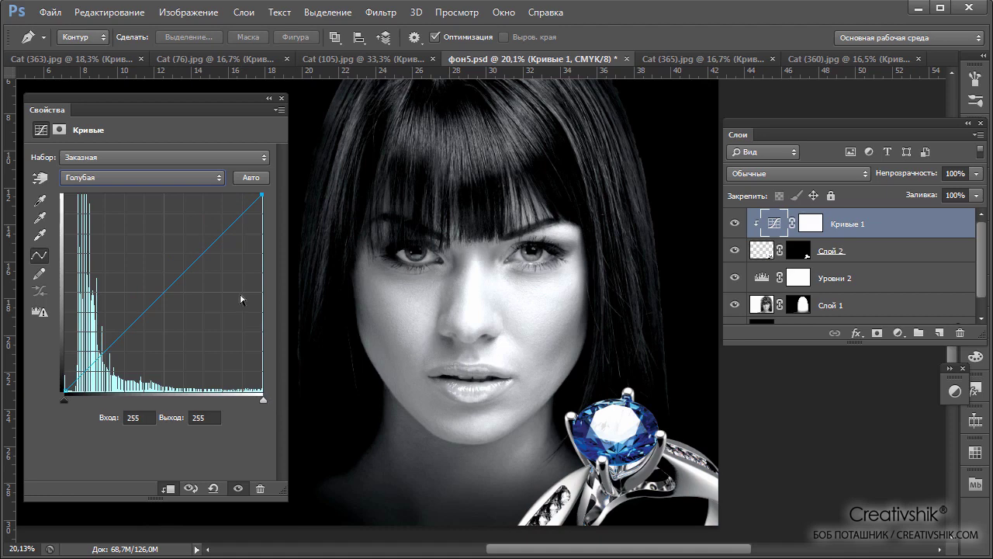
Pull the magenta and yellow curves down, yellow to Input 204 / Output 131
left_click(220, 179)
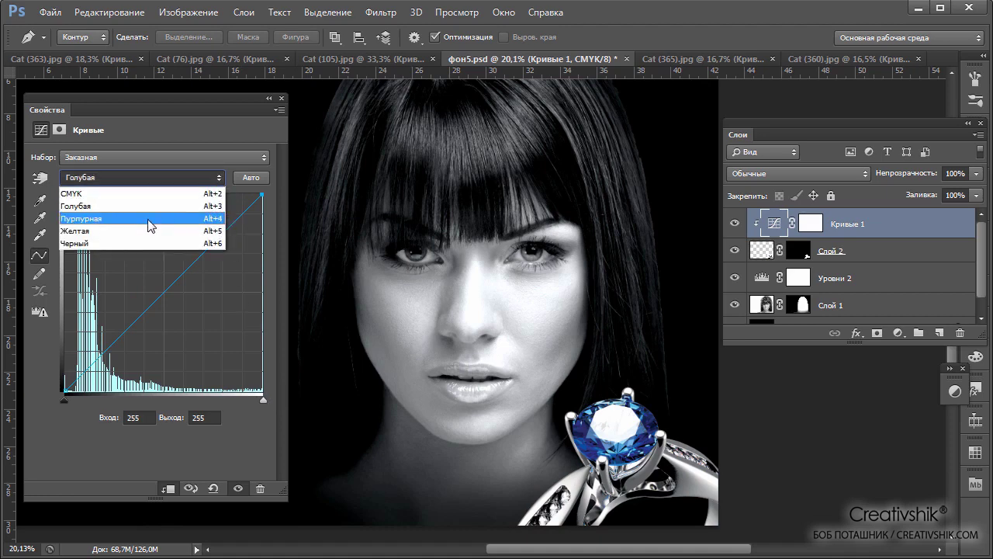
left_click(80, 218)
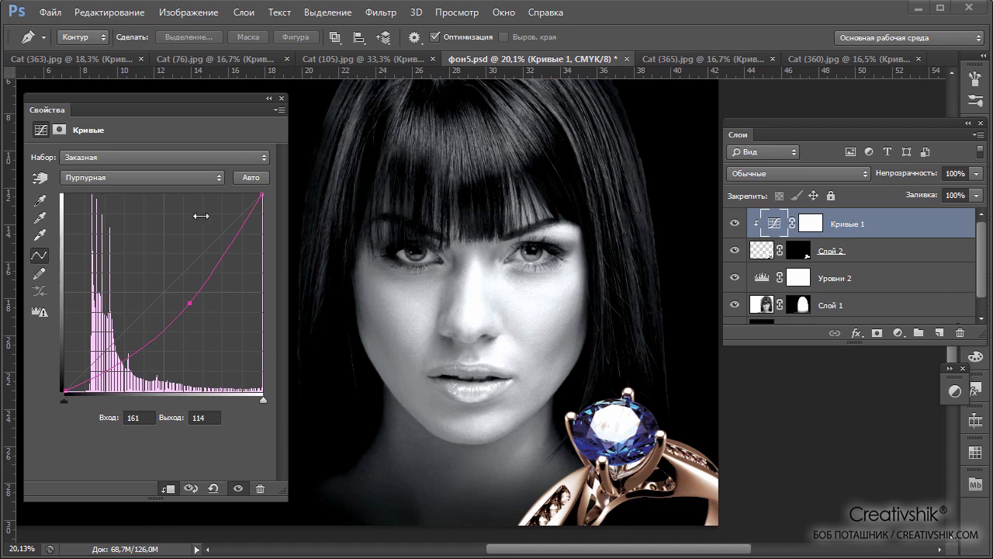
left_click(219, 176)
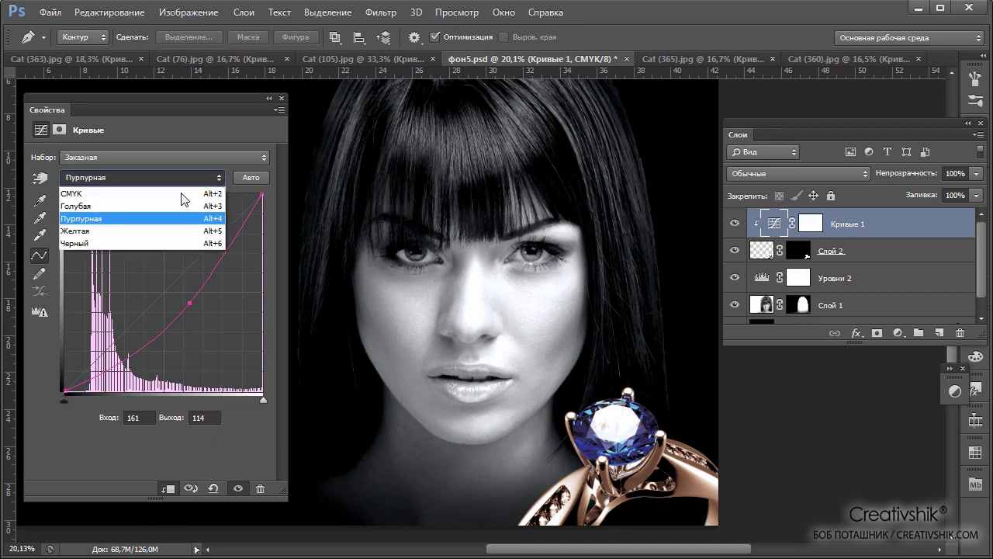
left_click(136, 230)
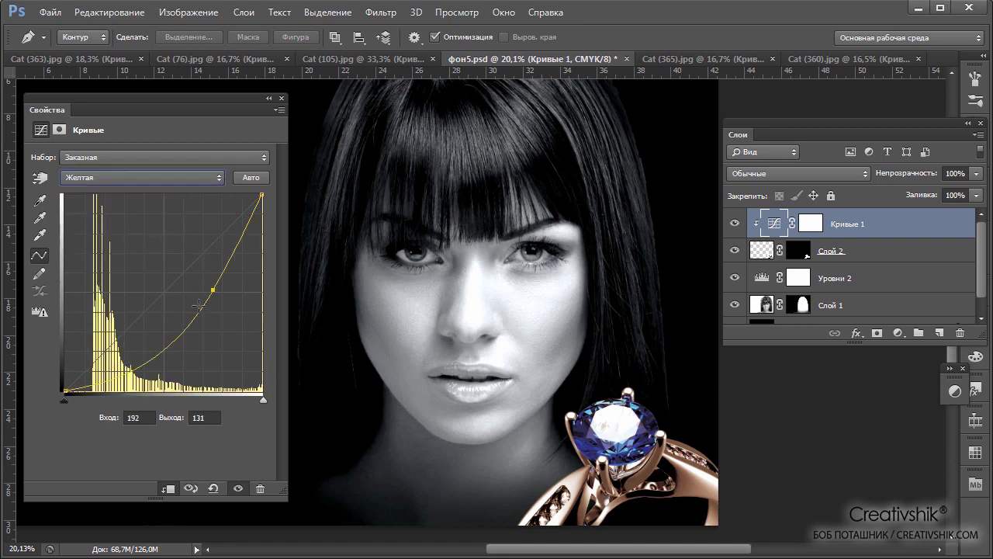
mouse_move(213, 289)
left_mouse_down()
mouse_move(183, 268)
mouse_move(222, 290)
left_mouse_up()
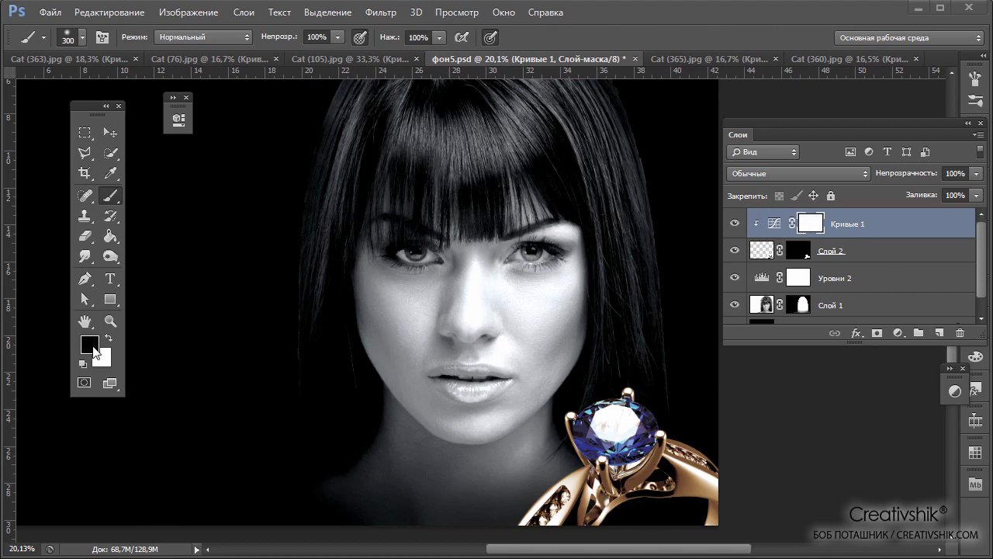
Paint the blue gem out of the Curves layer mask and reopen the Curves properties
mouse_move(614, 421)
left_mouse_down()
mouse_move(603, 425)
mouse_move(635, 427)
left_mouse_up()
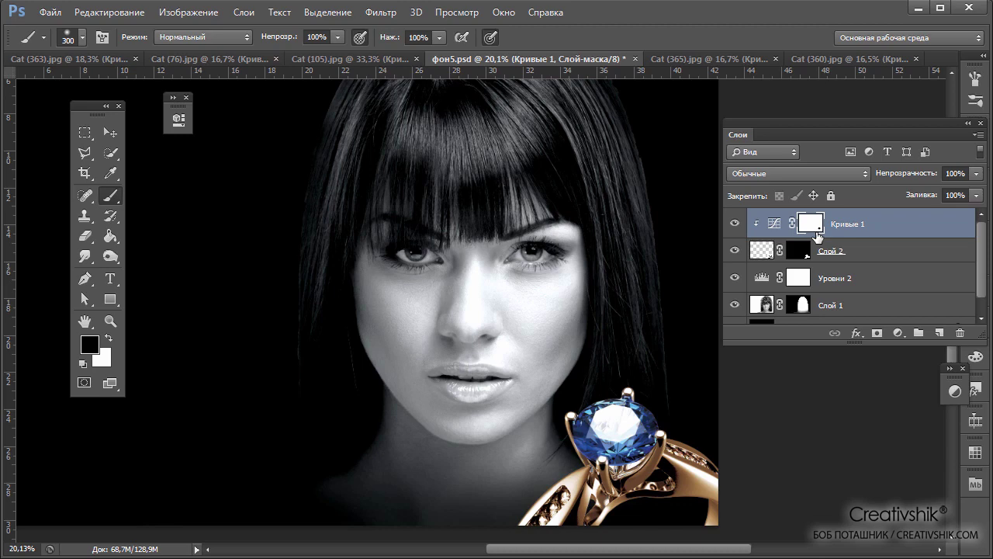
double_click(774, 224)
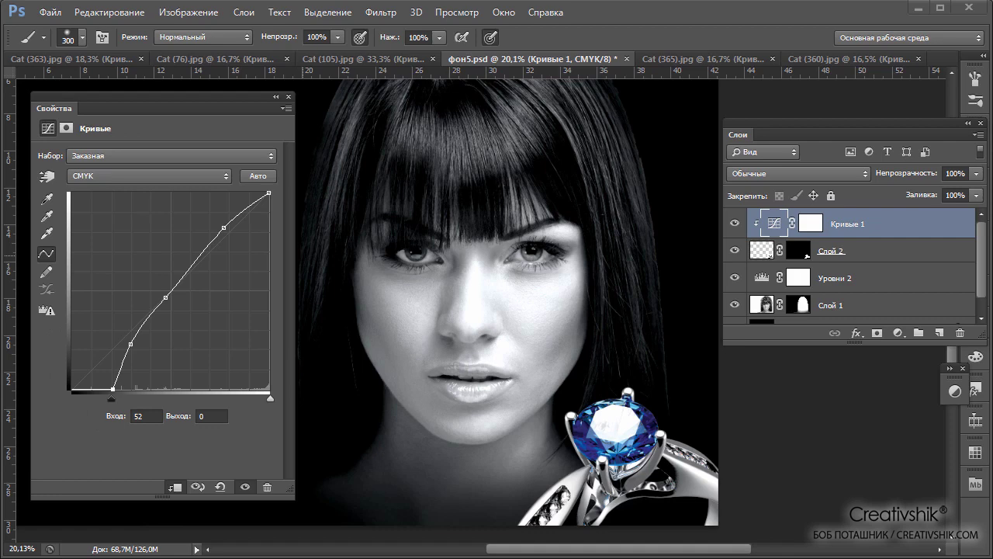